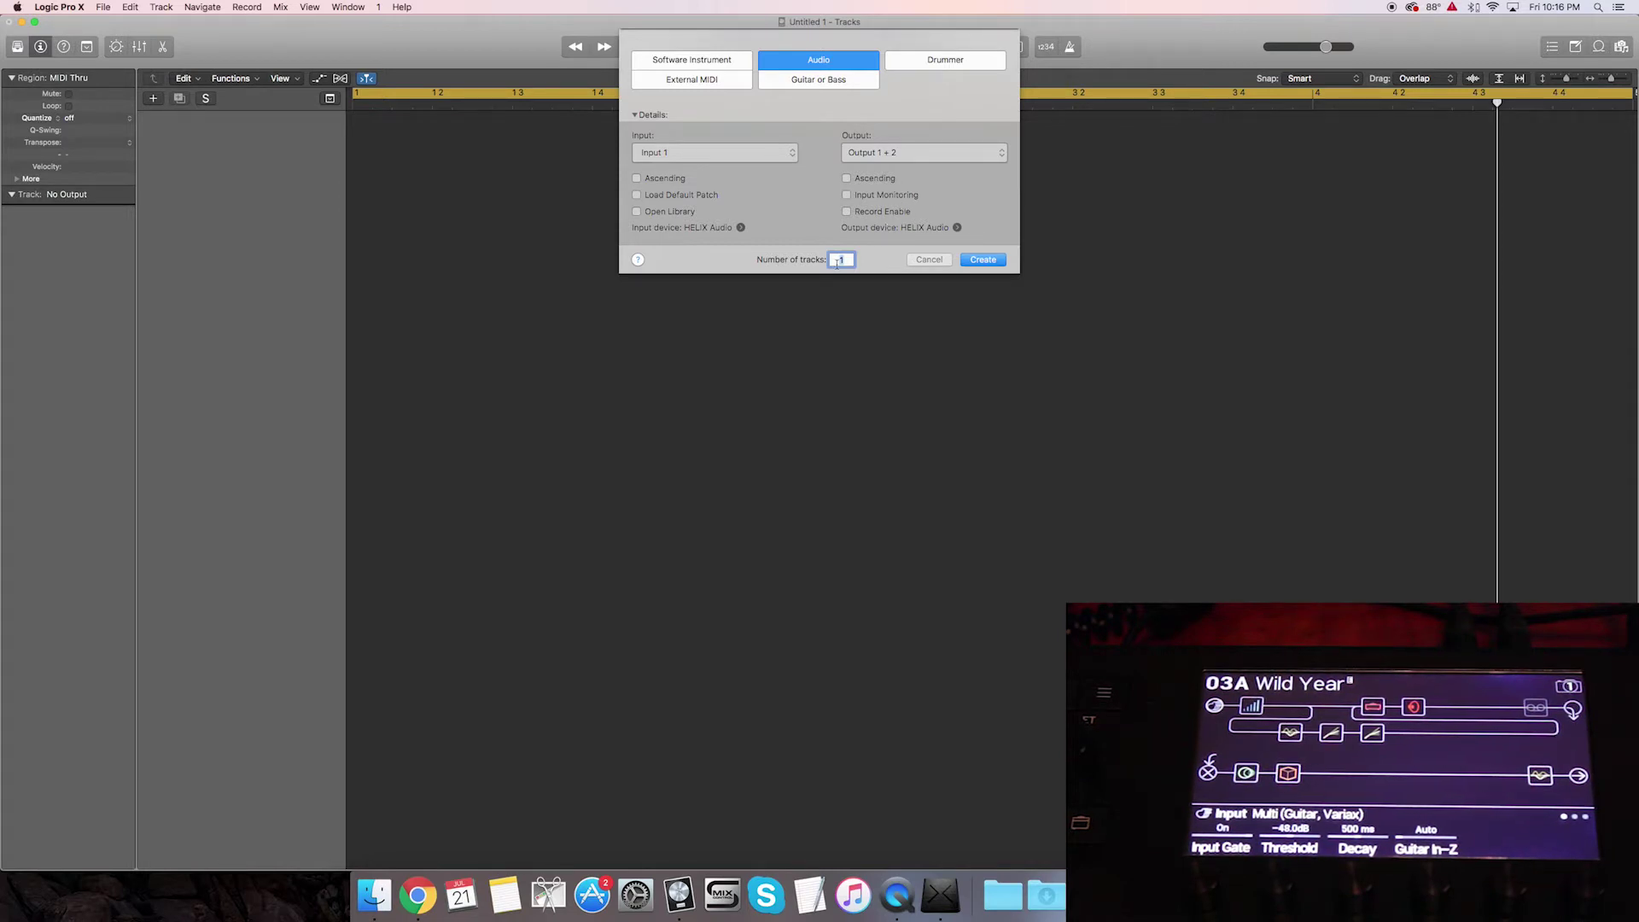
# - Create three new audio tracks, Audio 1 to Audio 3, on the HELIX Audio device
pyautogui.press('Return')
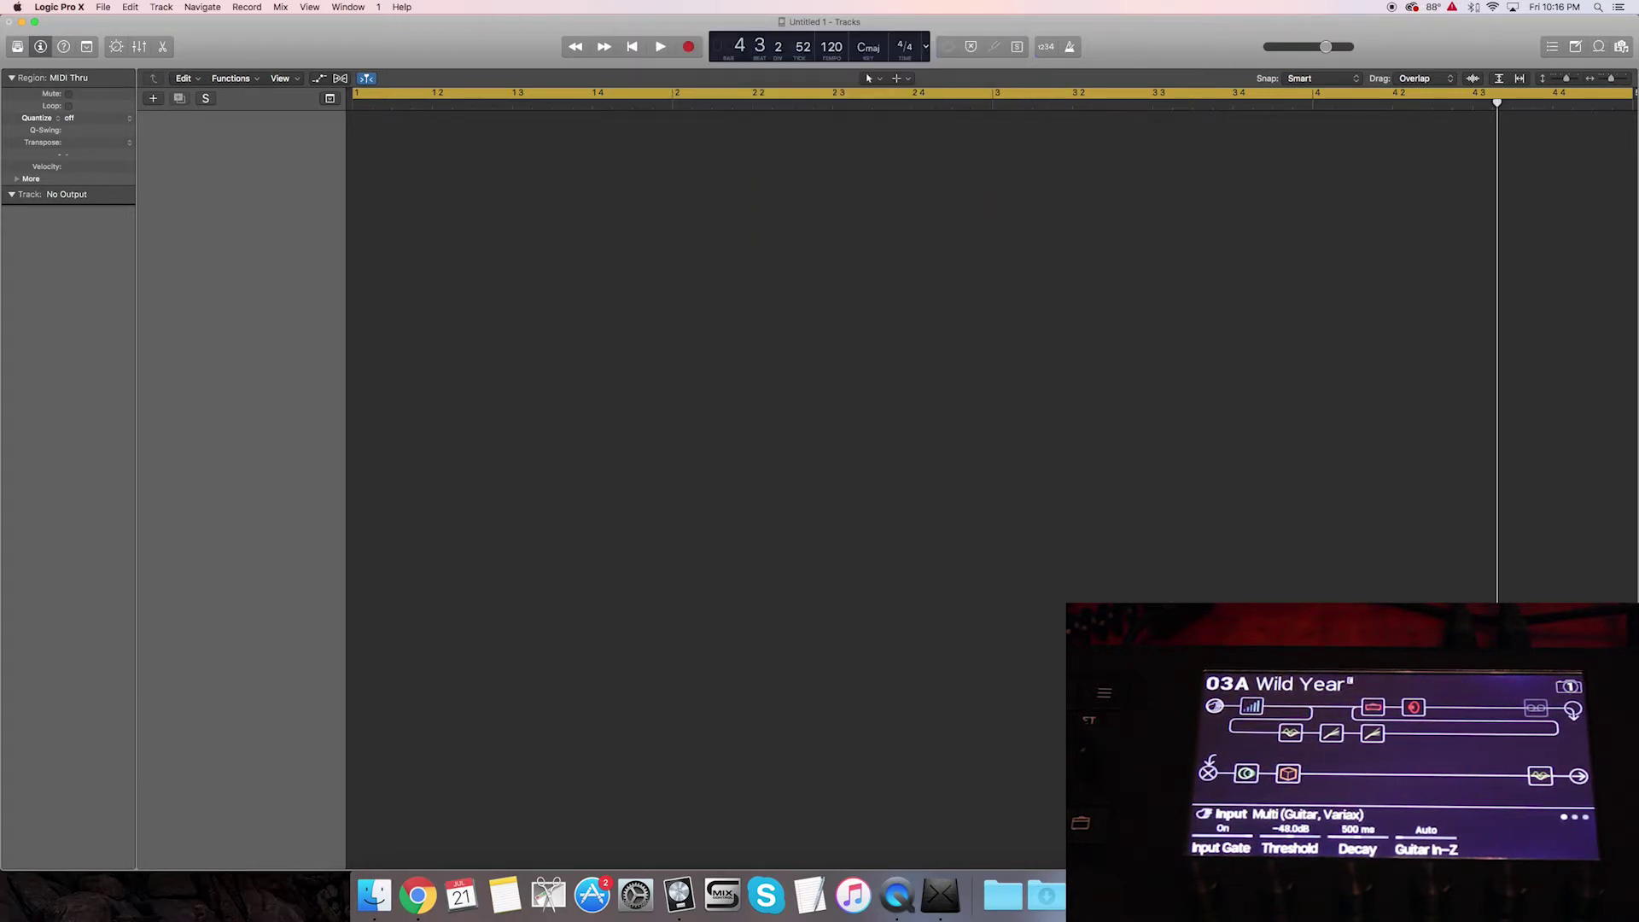
# - Rename Audio 1, 2 and 3 to GTR I, DI and reamp
pyautogui.click(321, 205)
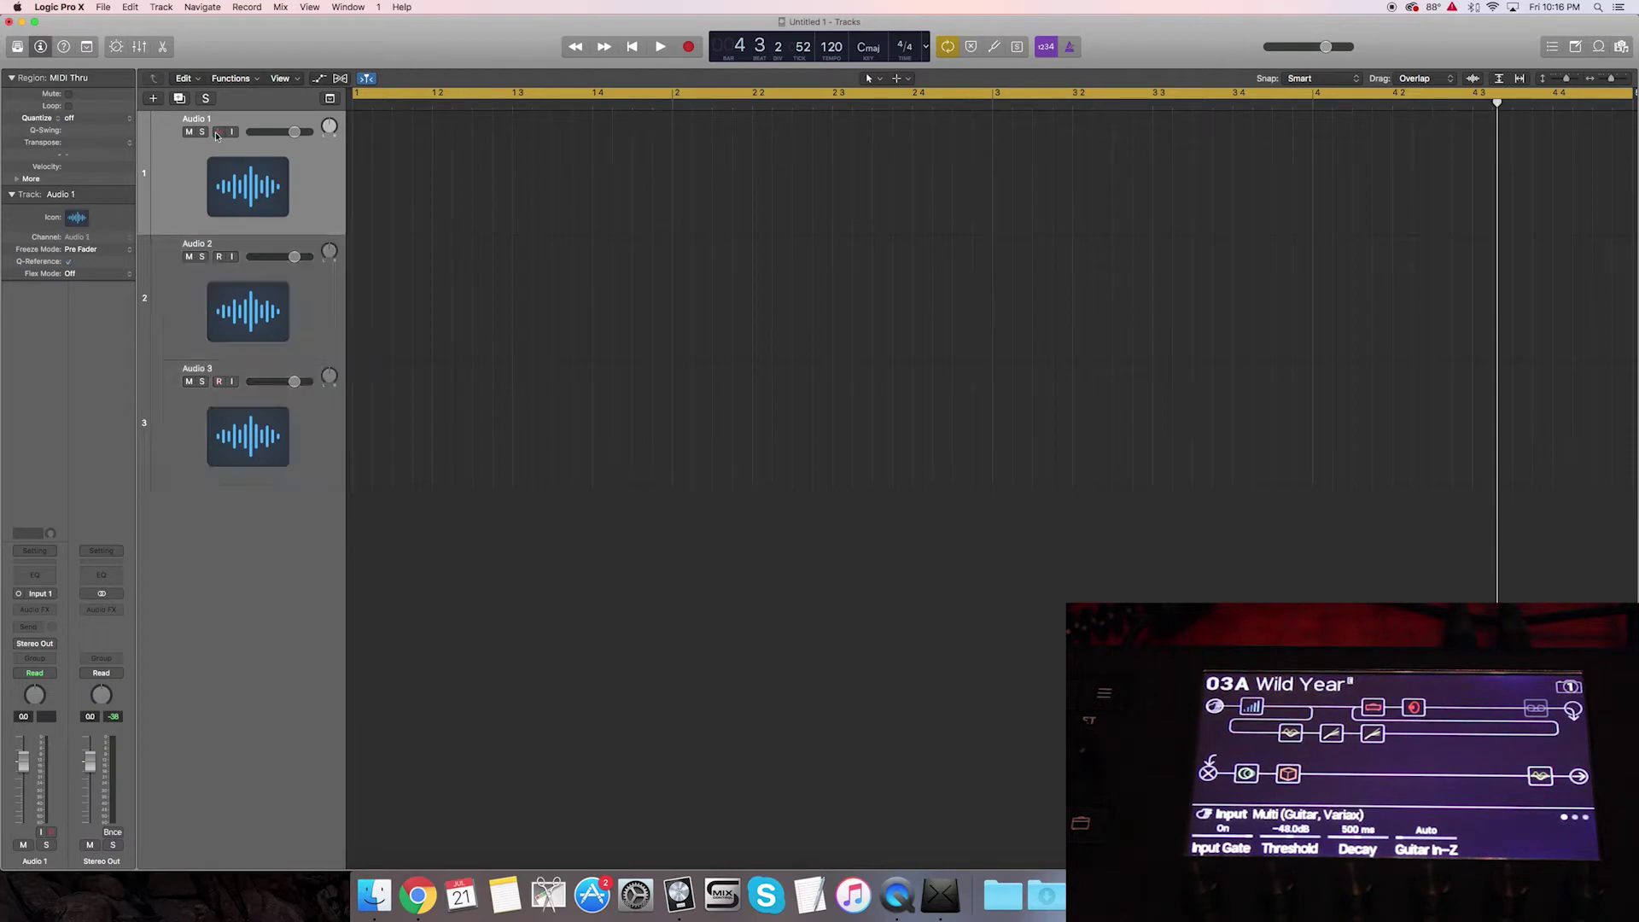
pyautogui.doubleClick(214, 124)
pyautogui.write('G')
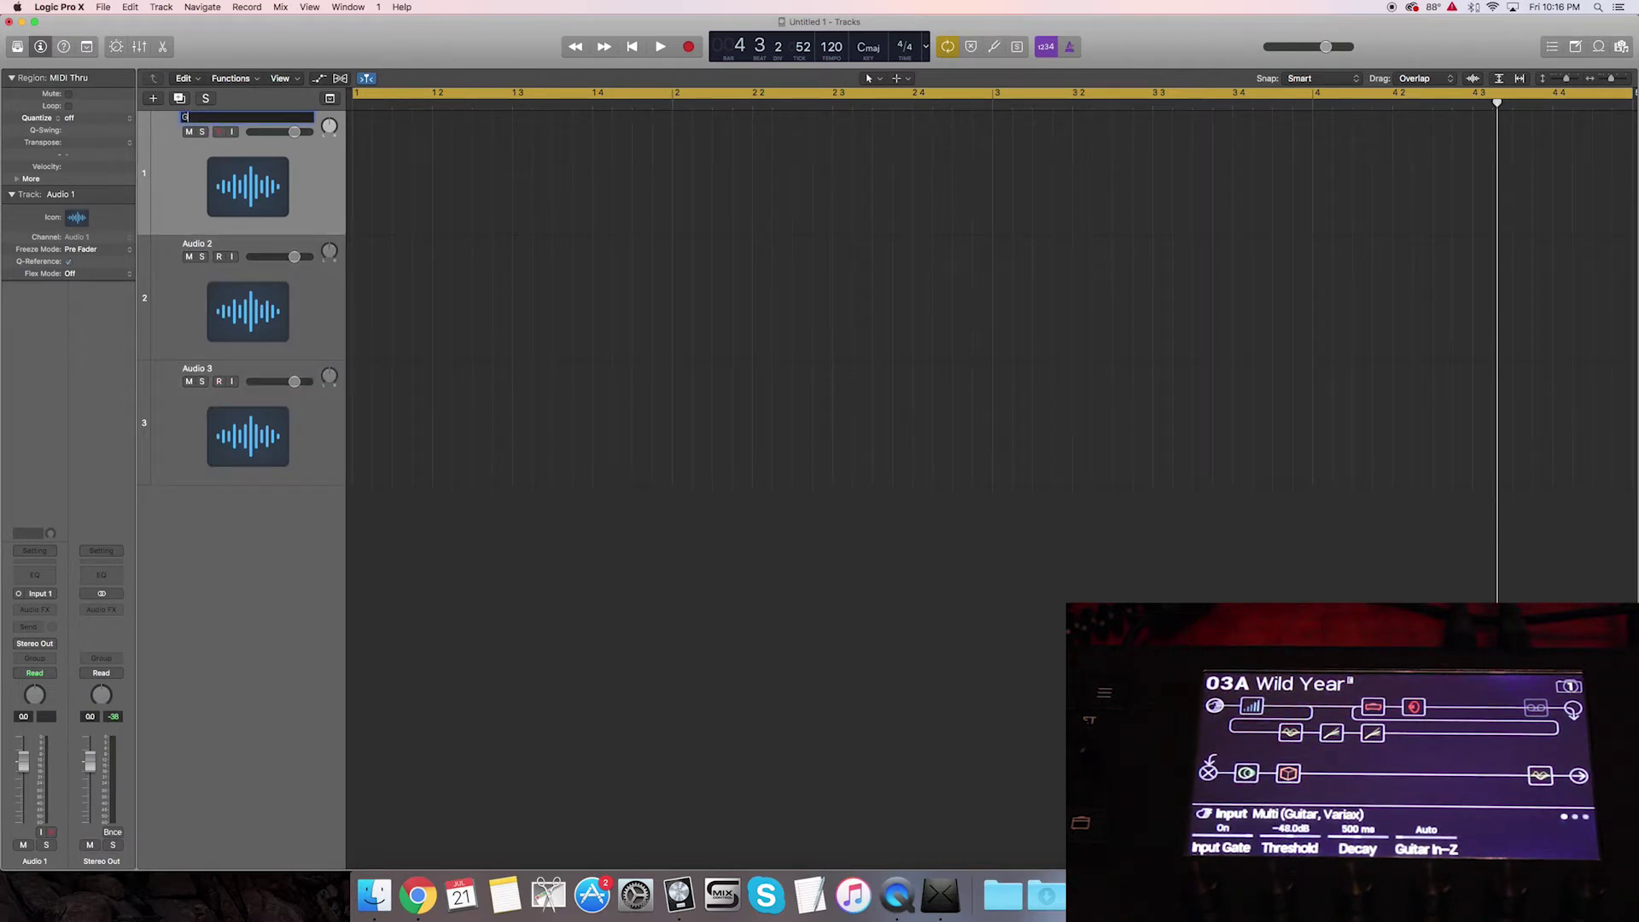
pyautogui.write('TR I')
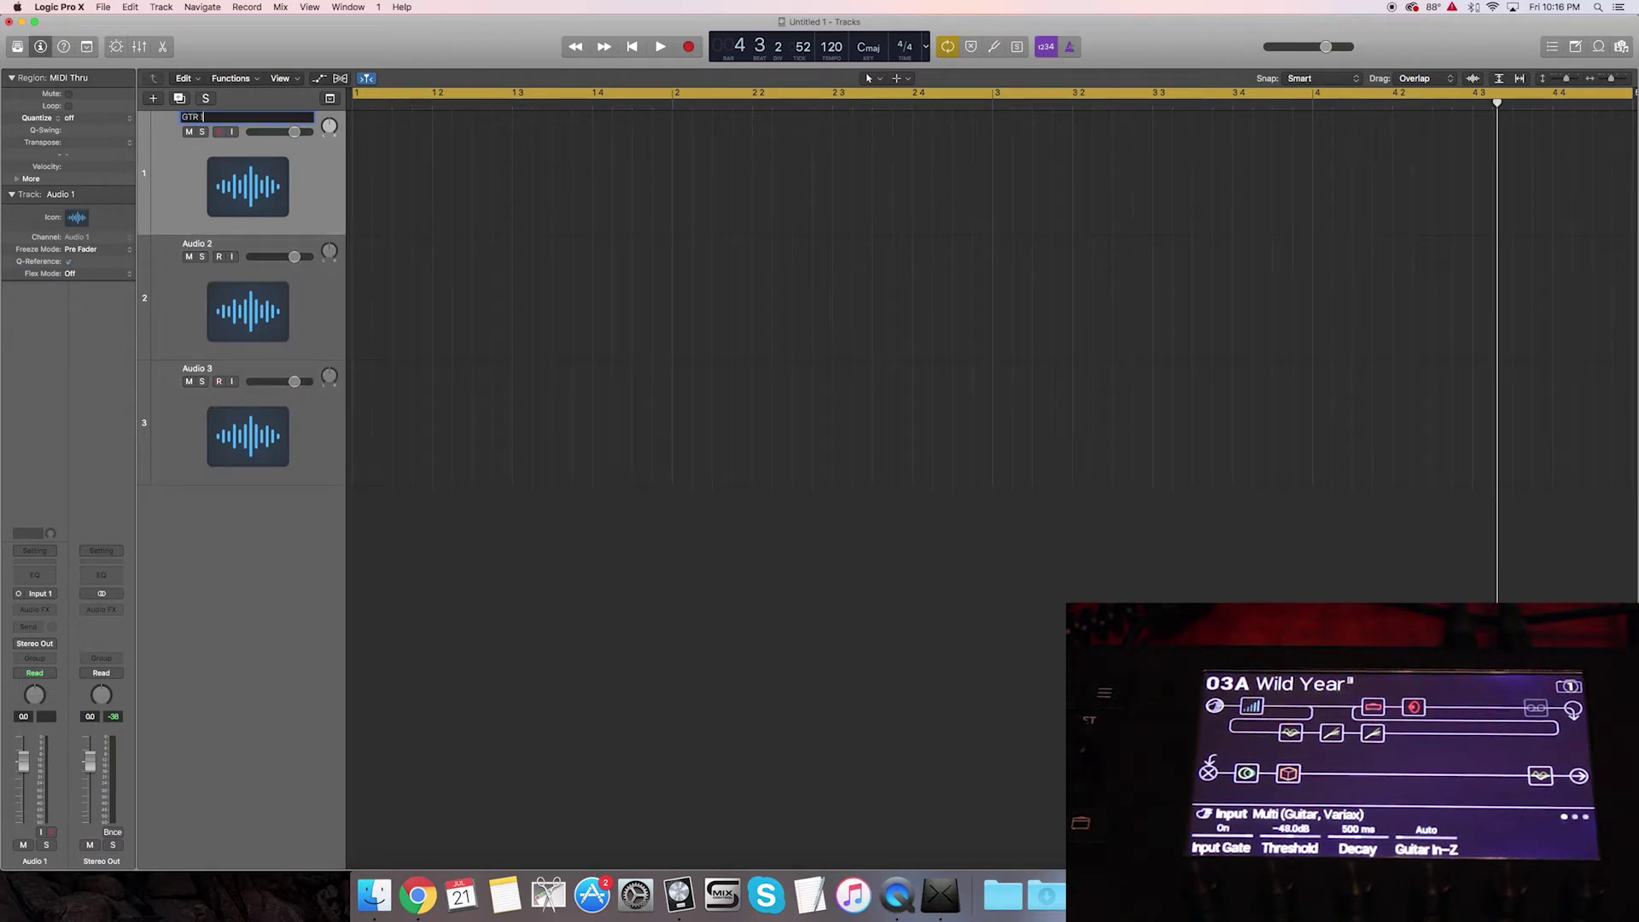
pyautogui.press('Return')
pyautogui.doubleClick(209, 243)
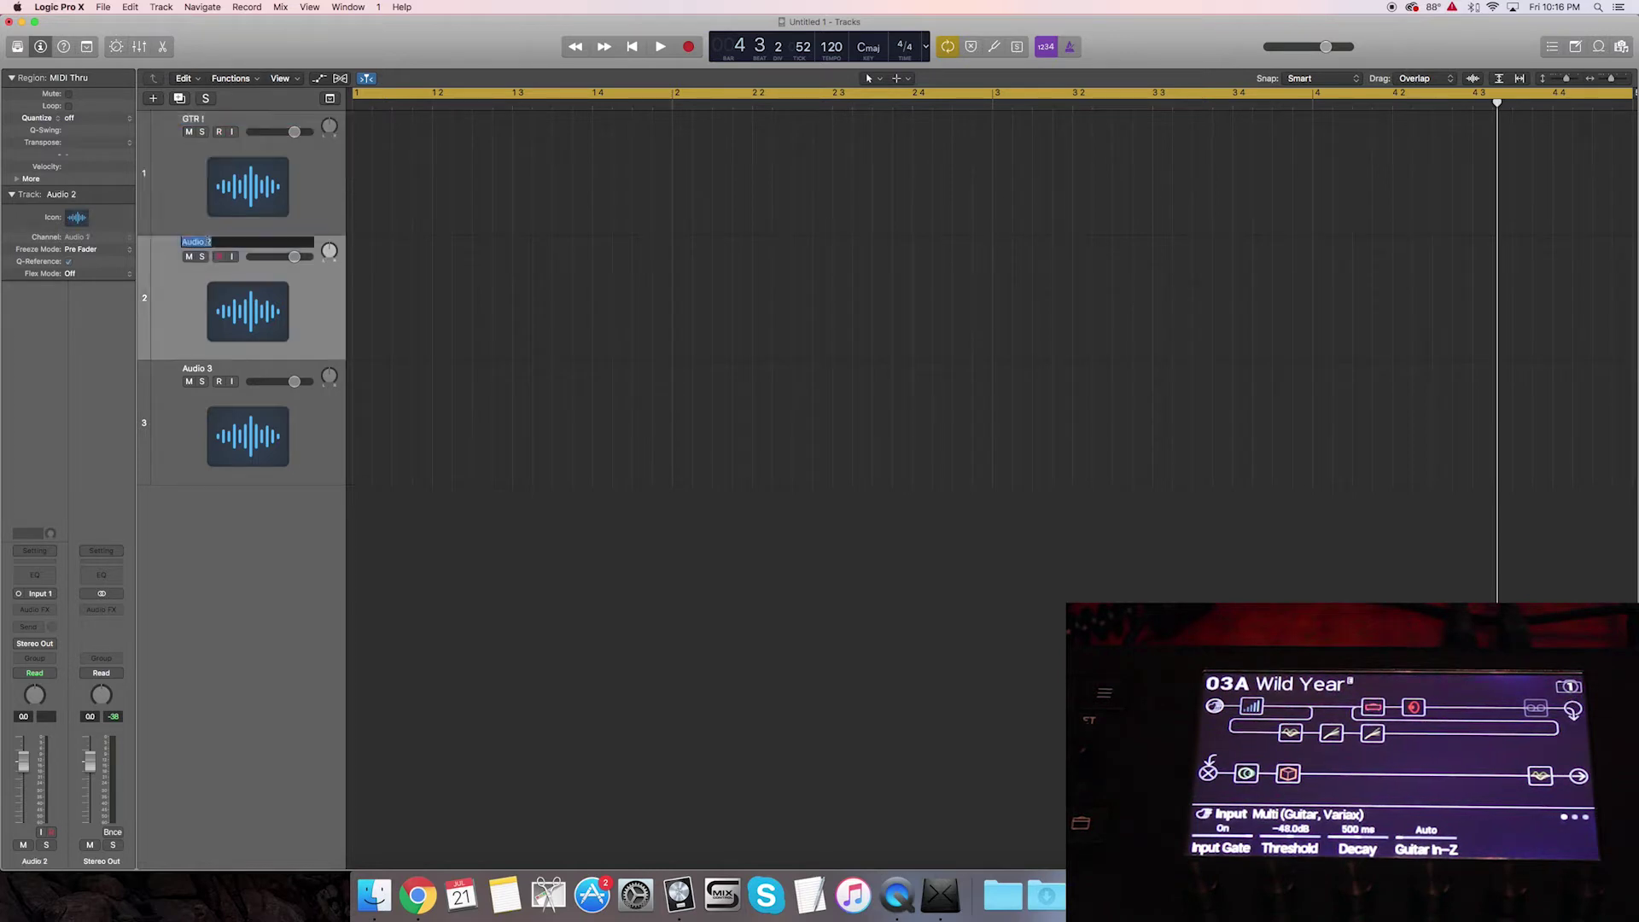
pyautogui.write('DI')
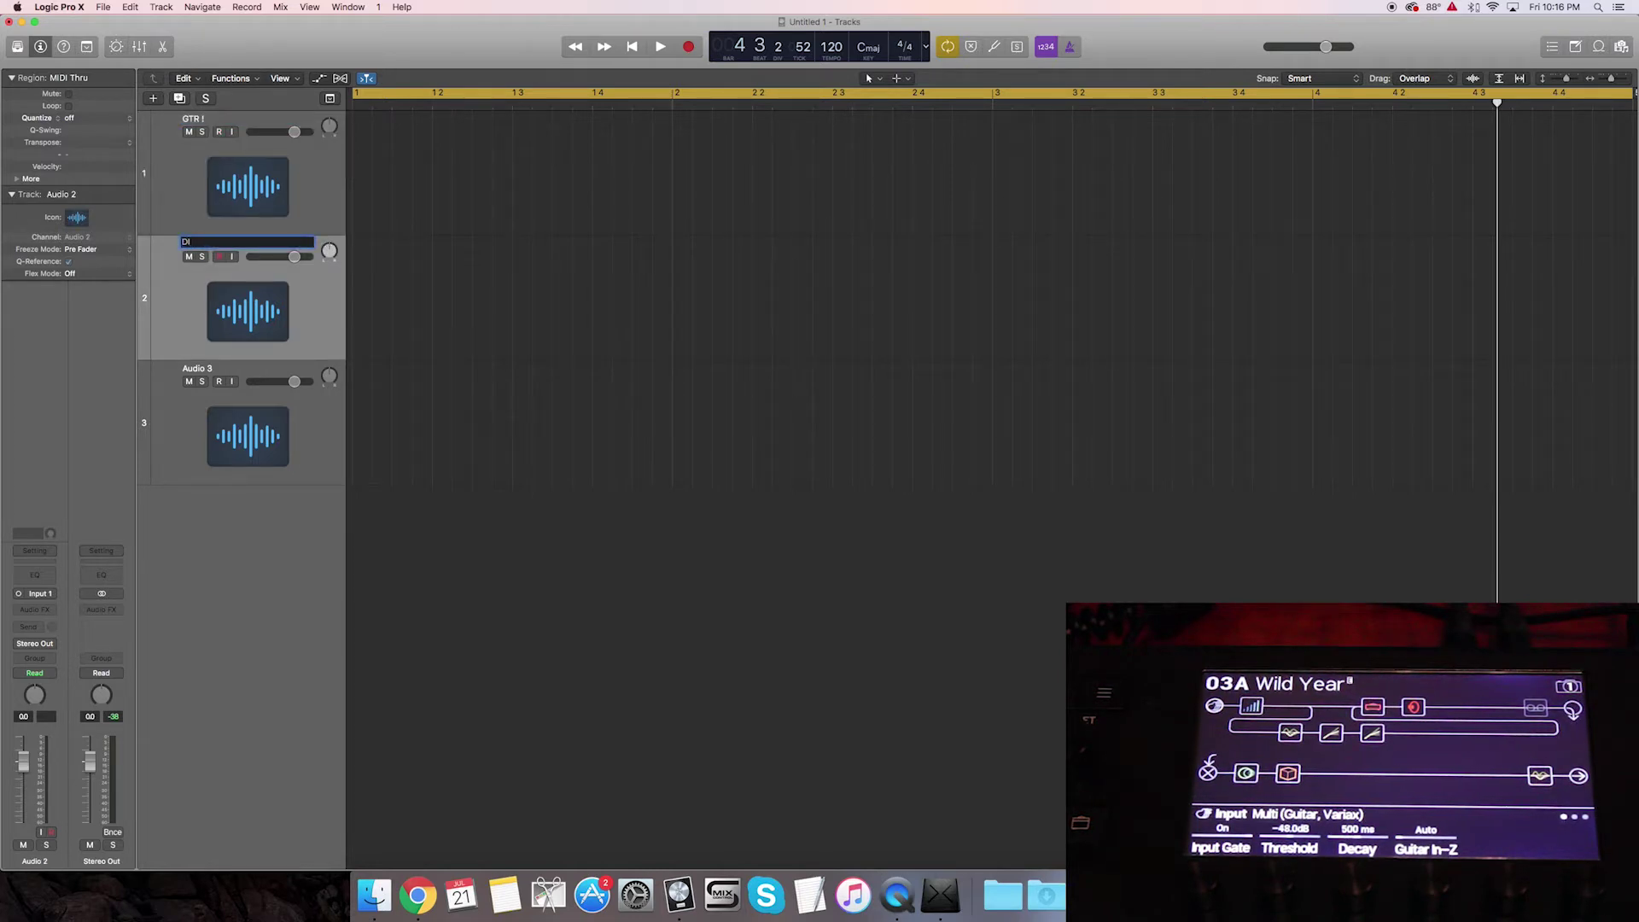
pyautogui.press('Return')
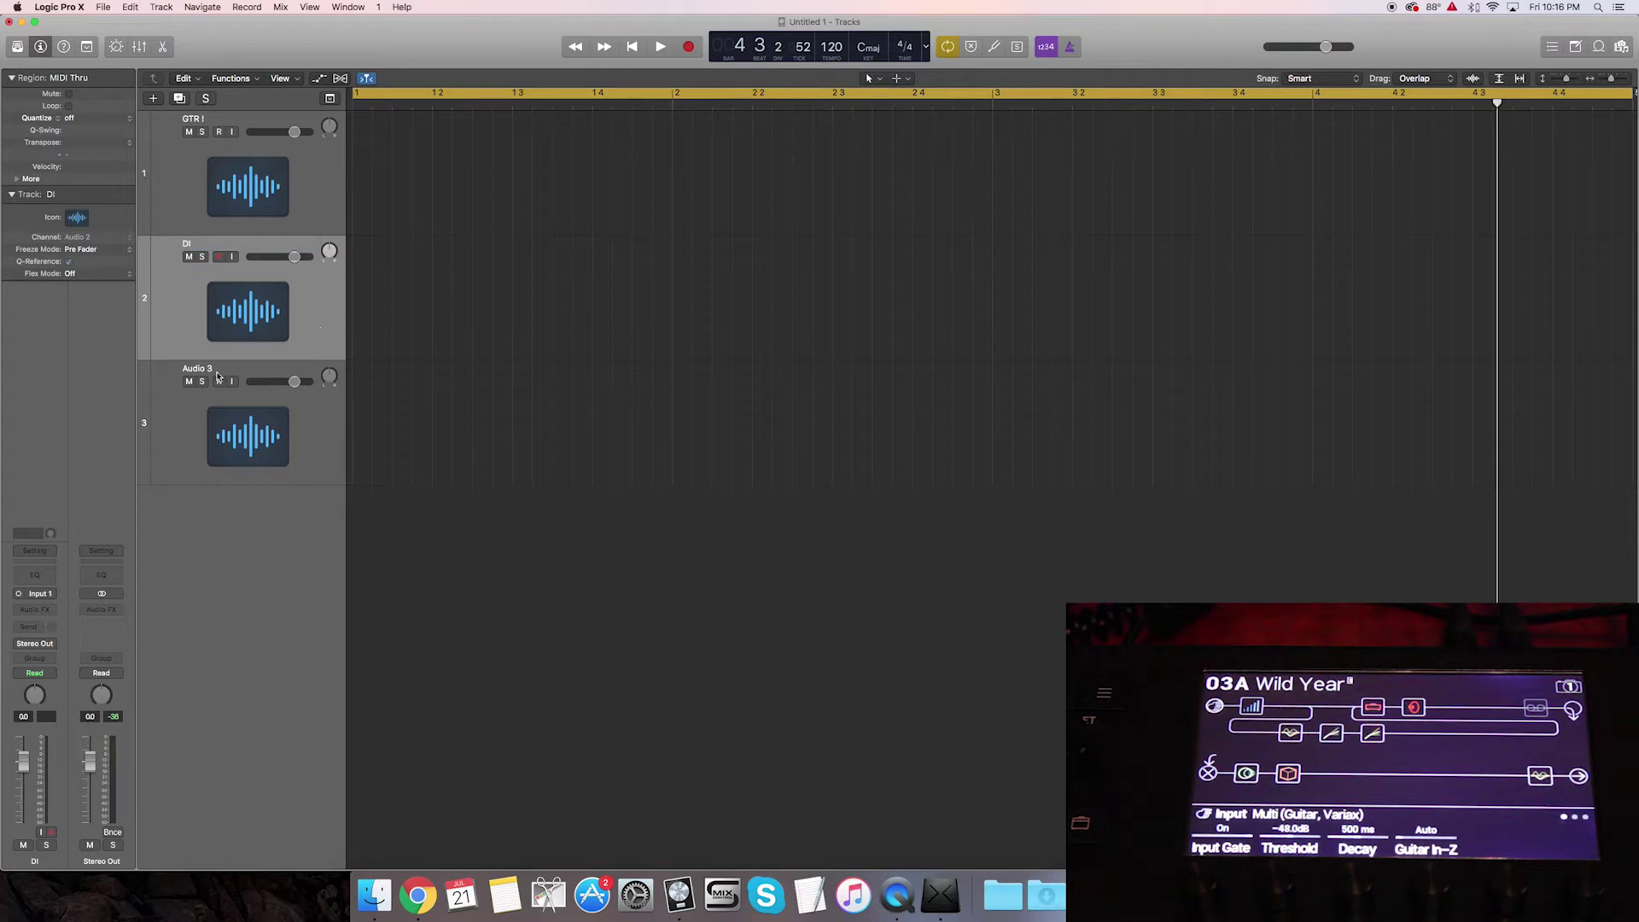
pyautogui.doubleClick(217, 373)
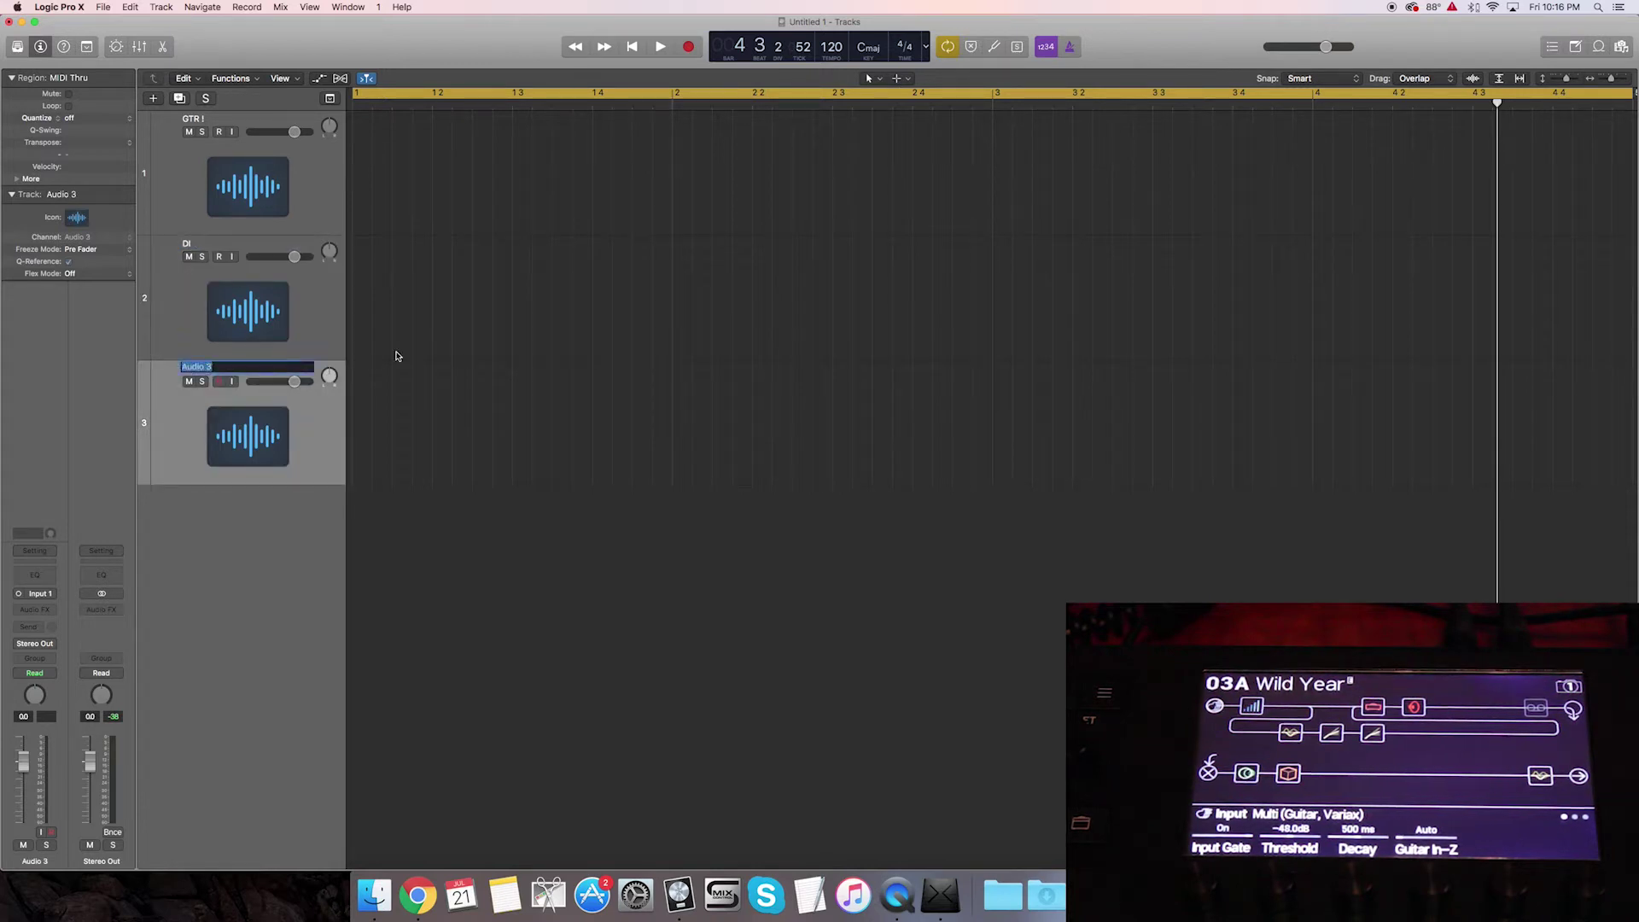
pyautogui.write('reamp')
pyautogui.press('Return')
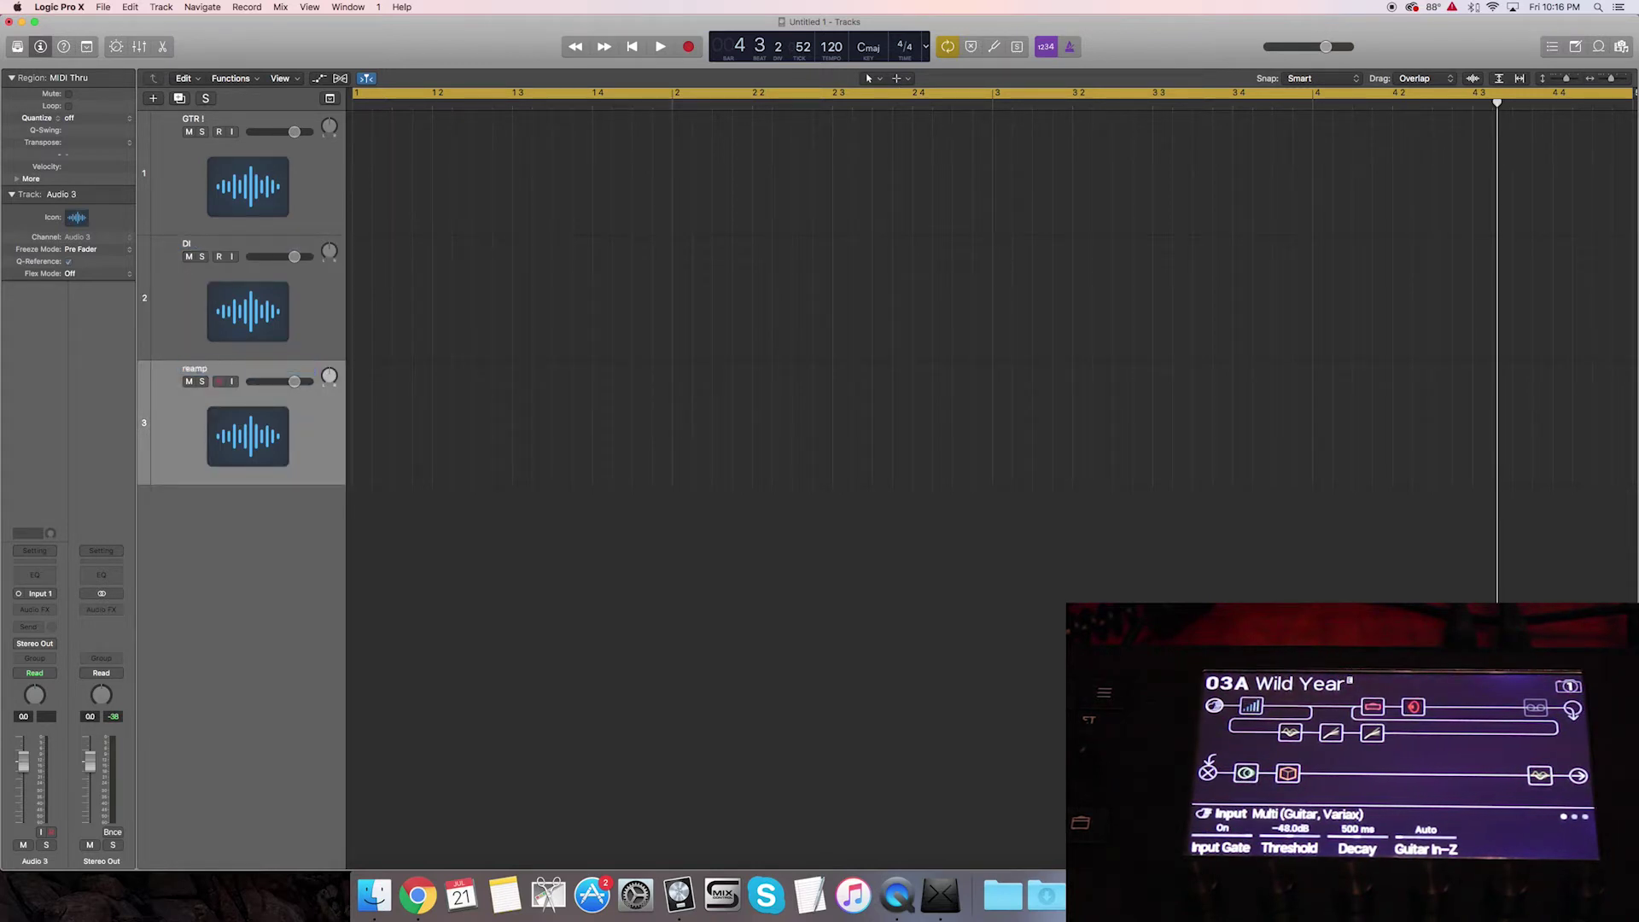
pyautogui.click(219, 216)
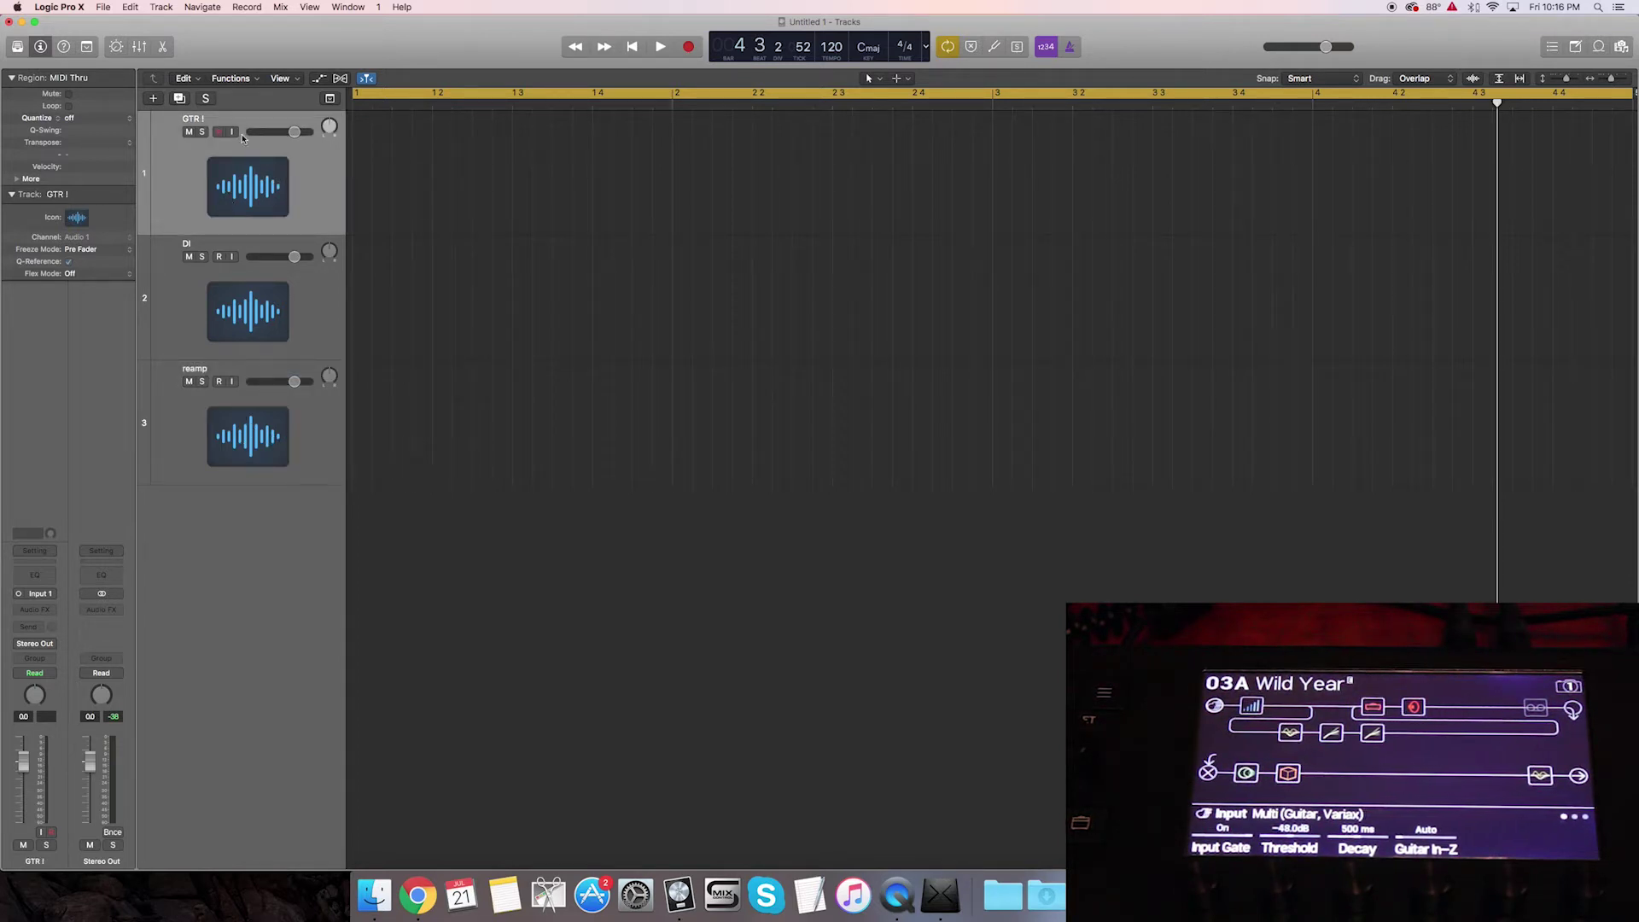
# - Set the DI track's recording input to Input 7
pyautogui.click(220, 256)
pyautogui.click(246, 201)
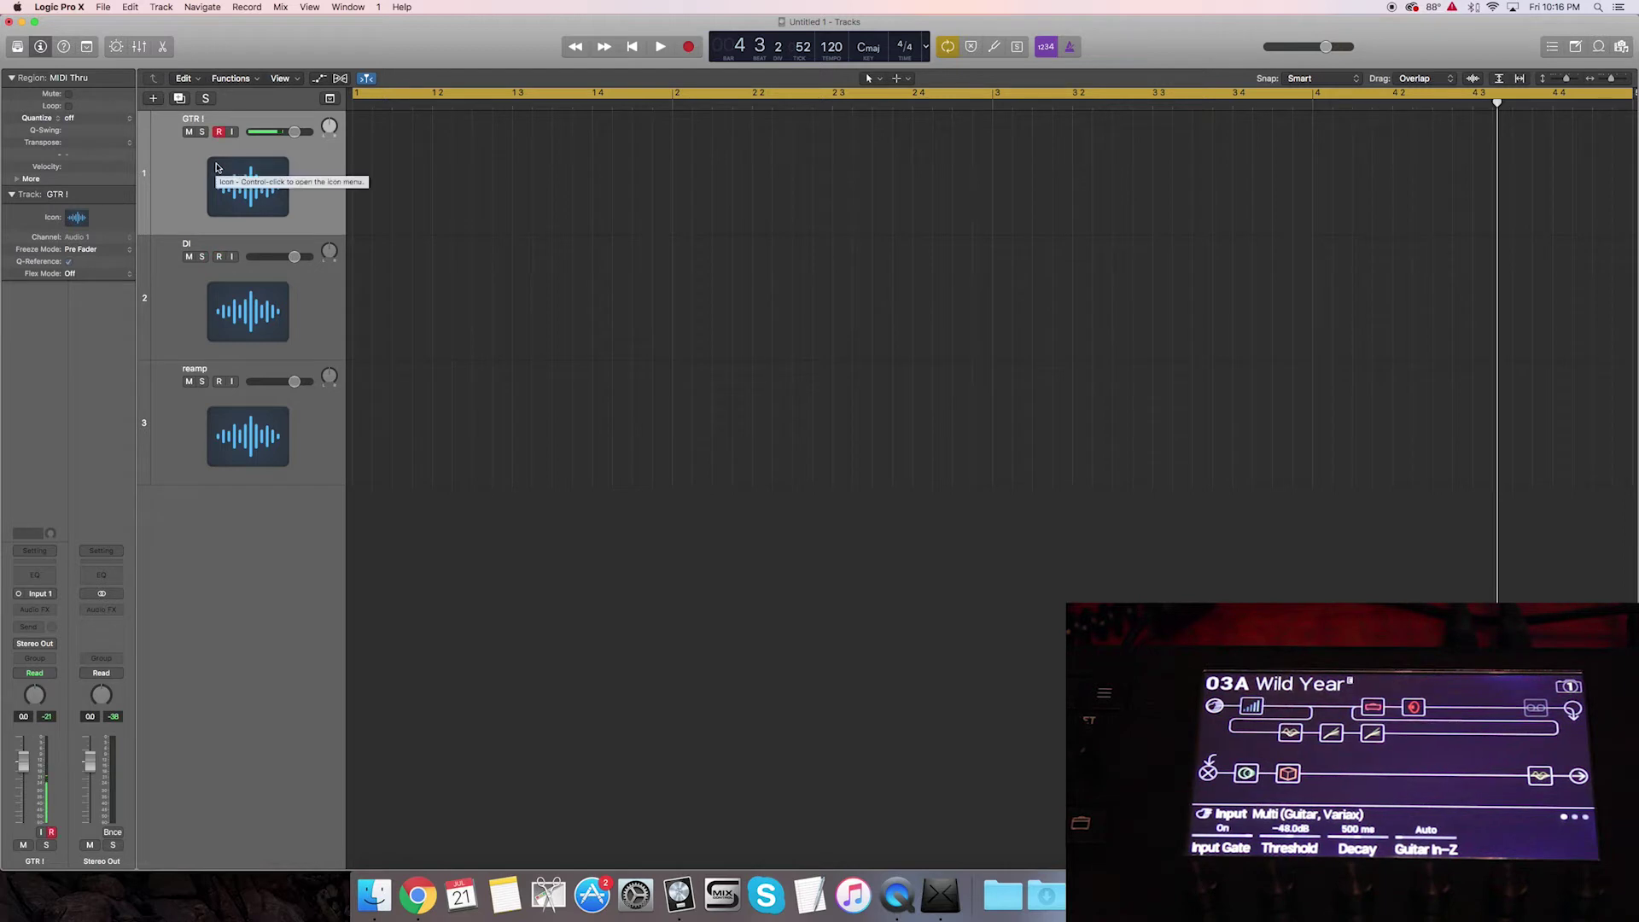
pyautogui.click(212, 292)
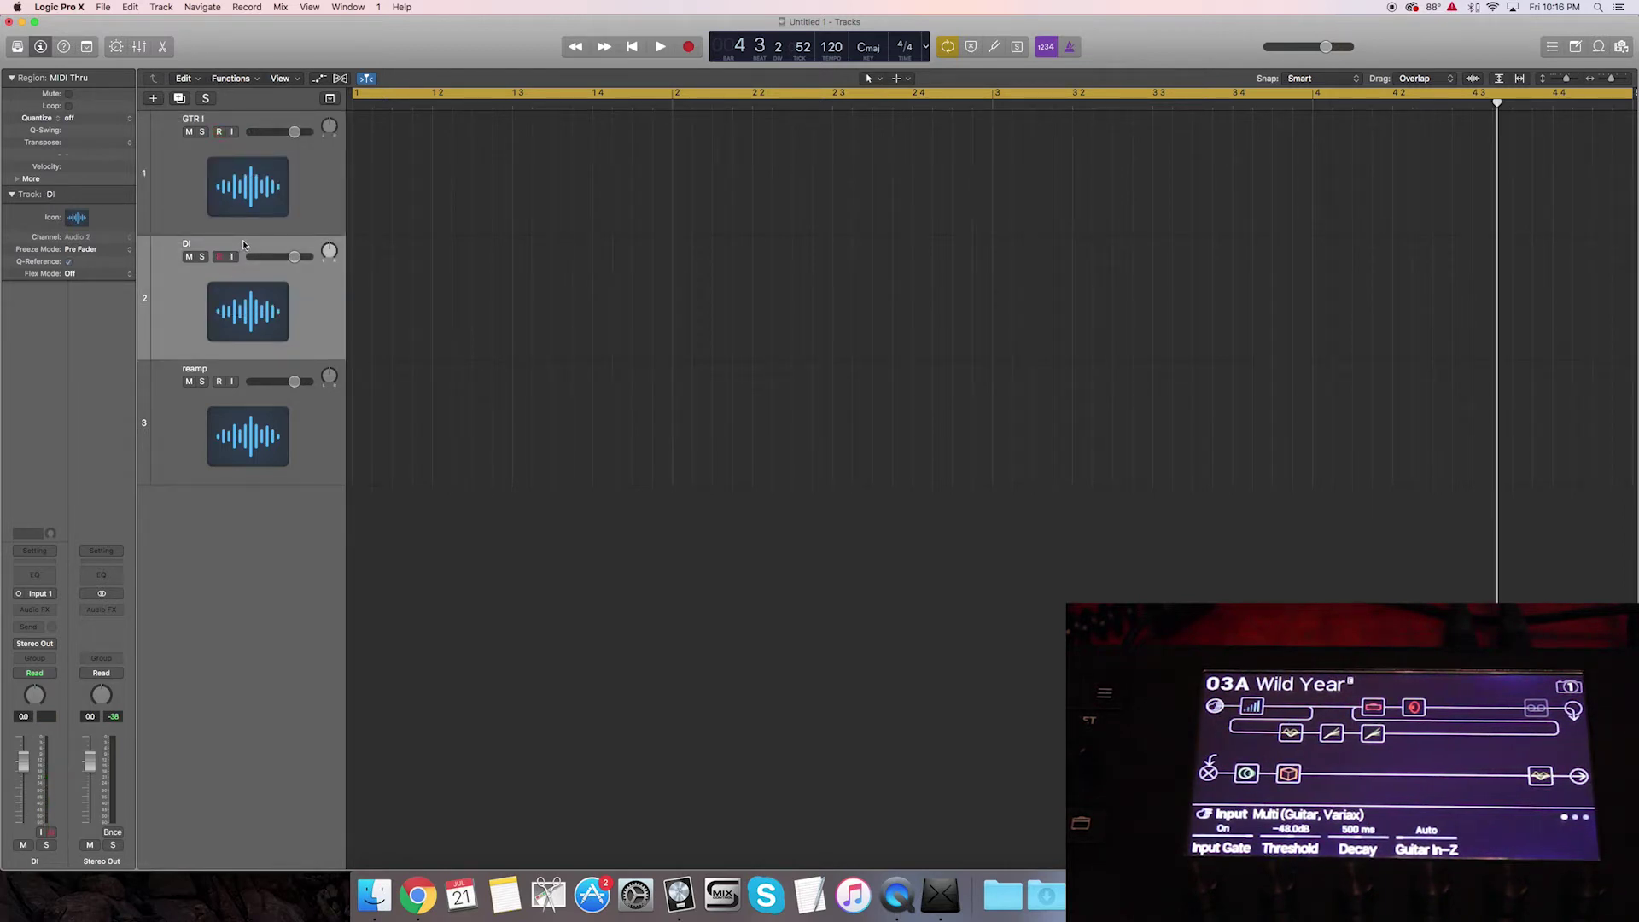
pyautogui.click(41, 595)
pyautogui.moveTo(47, 630)
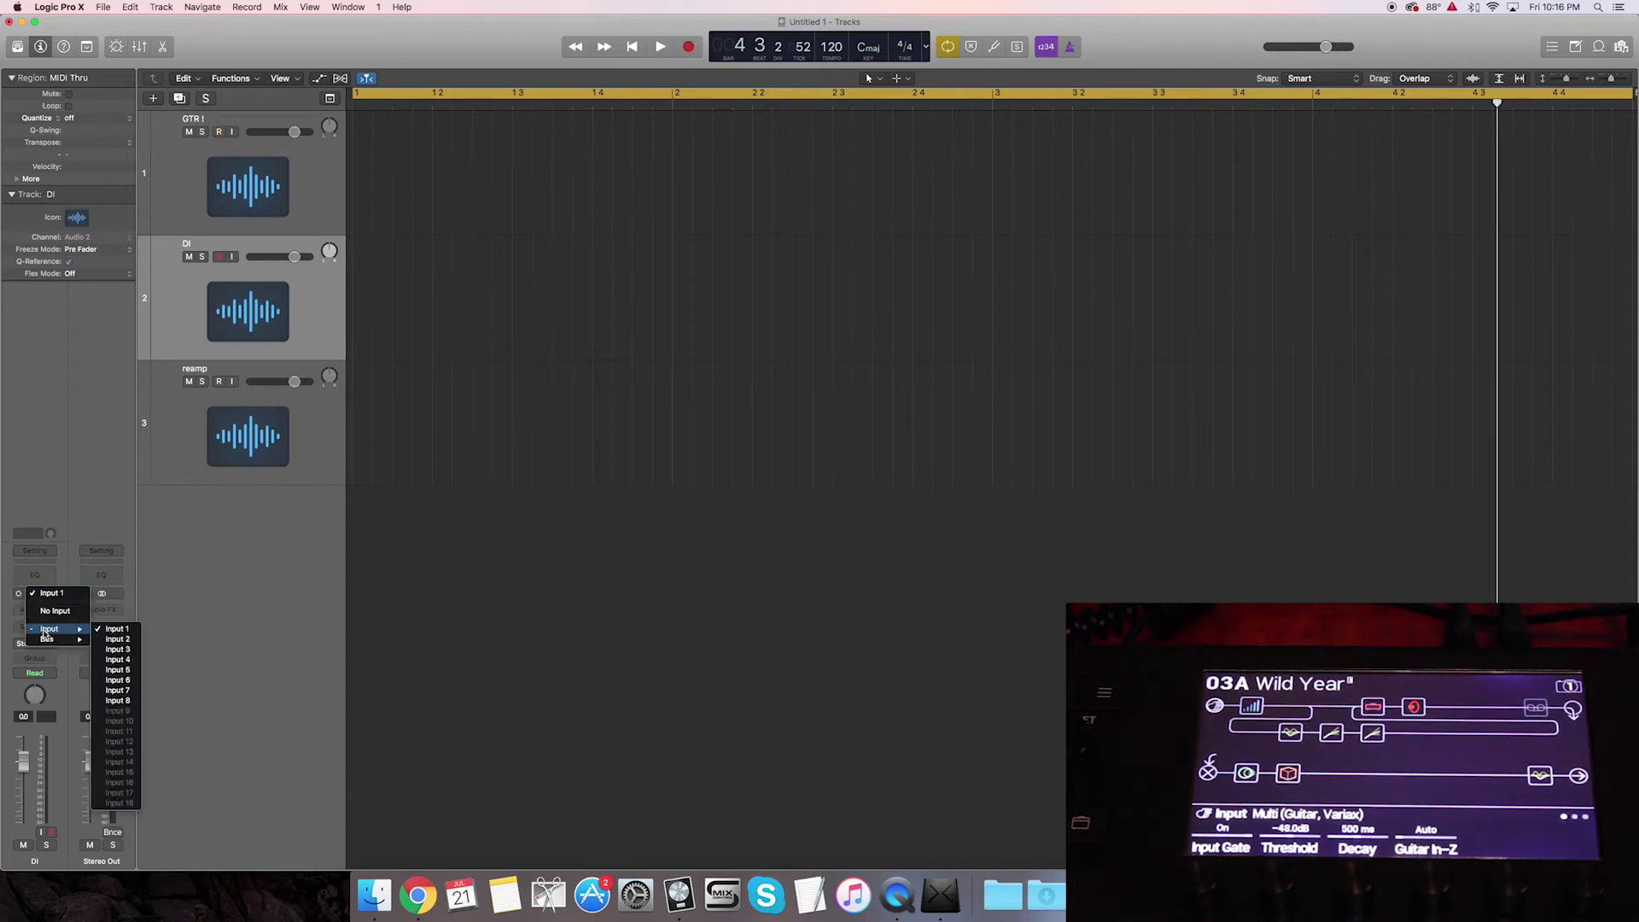
pyautogui.click(120, 689)
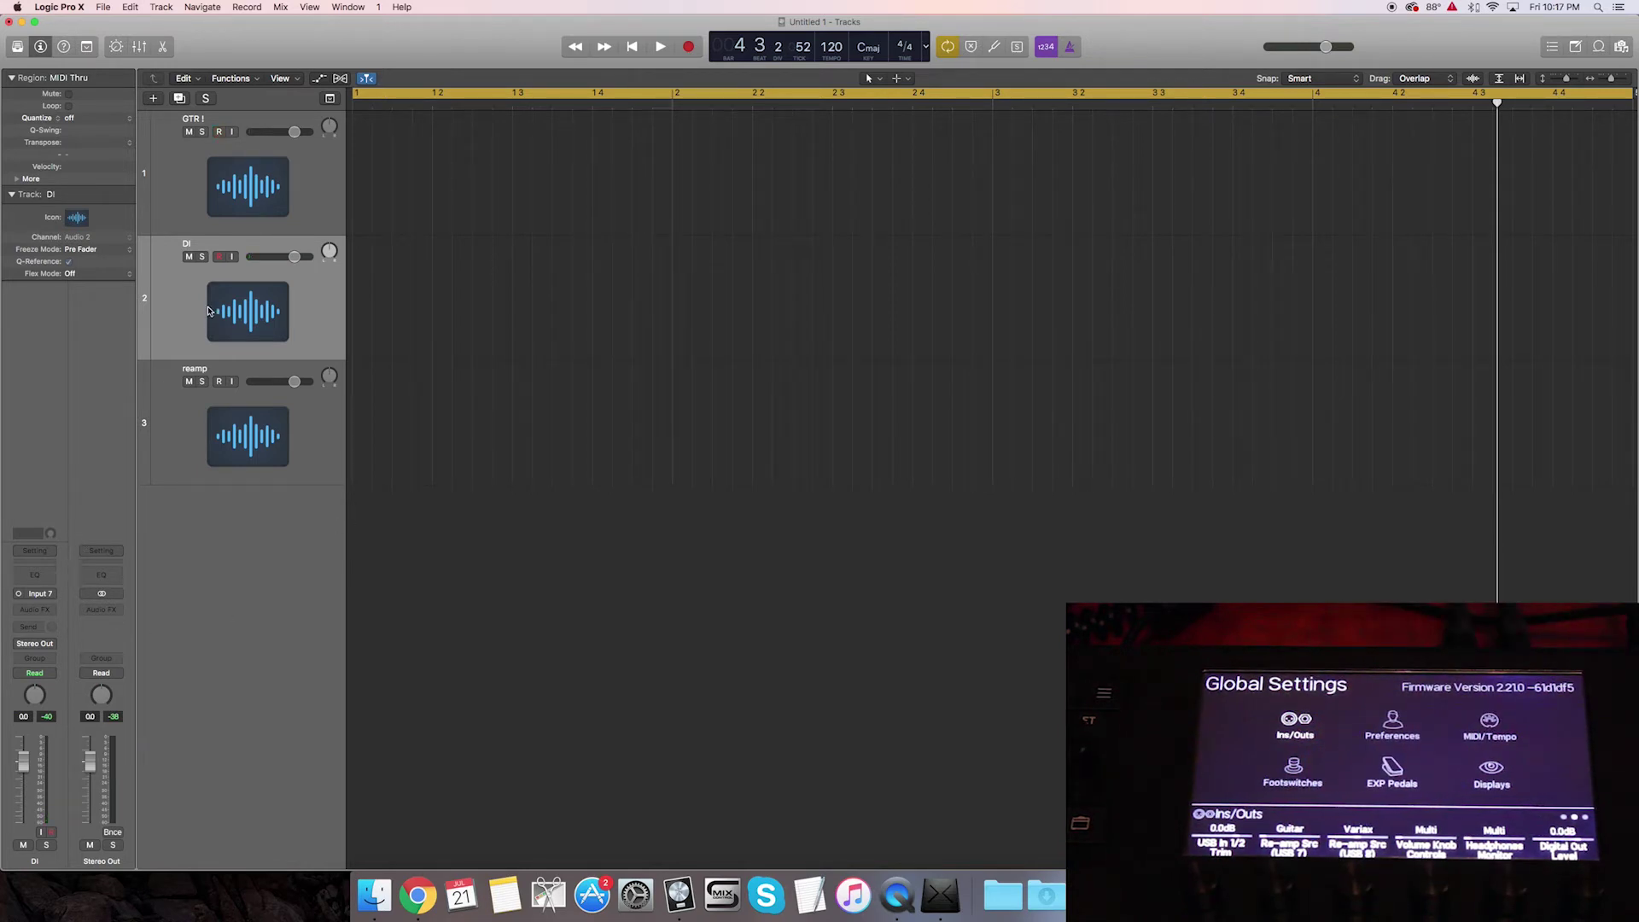
# - Arm GTR I and DI, with GTR I on Input 1, and start recording both
pyautogui.click(290, 184)
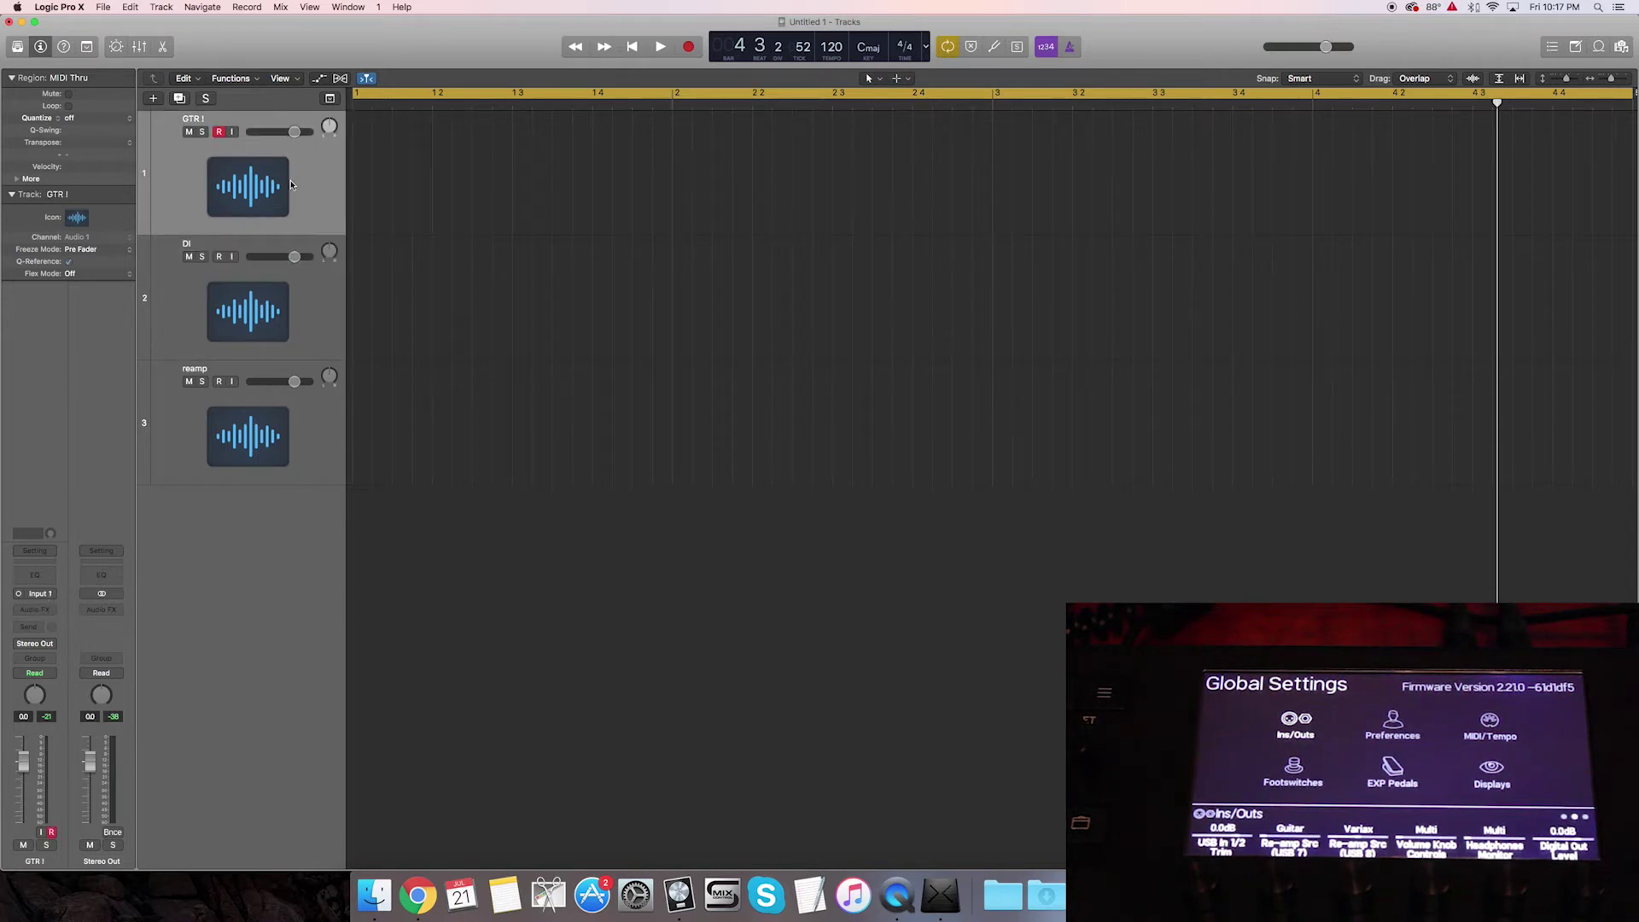
pyautogui.click(219, 256)
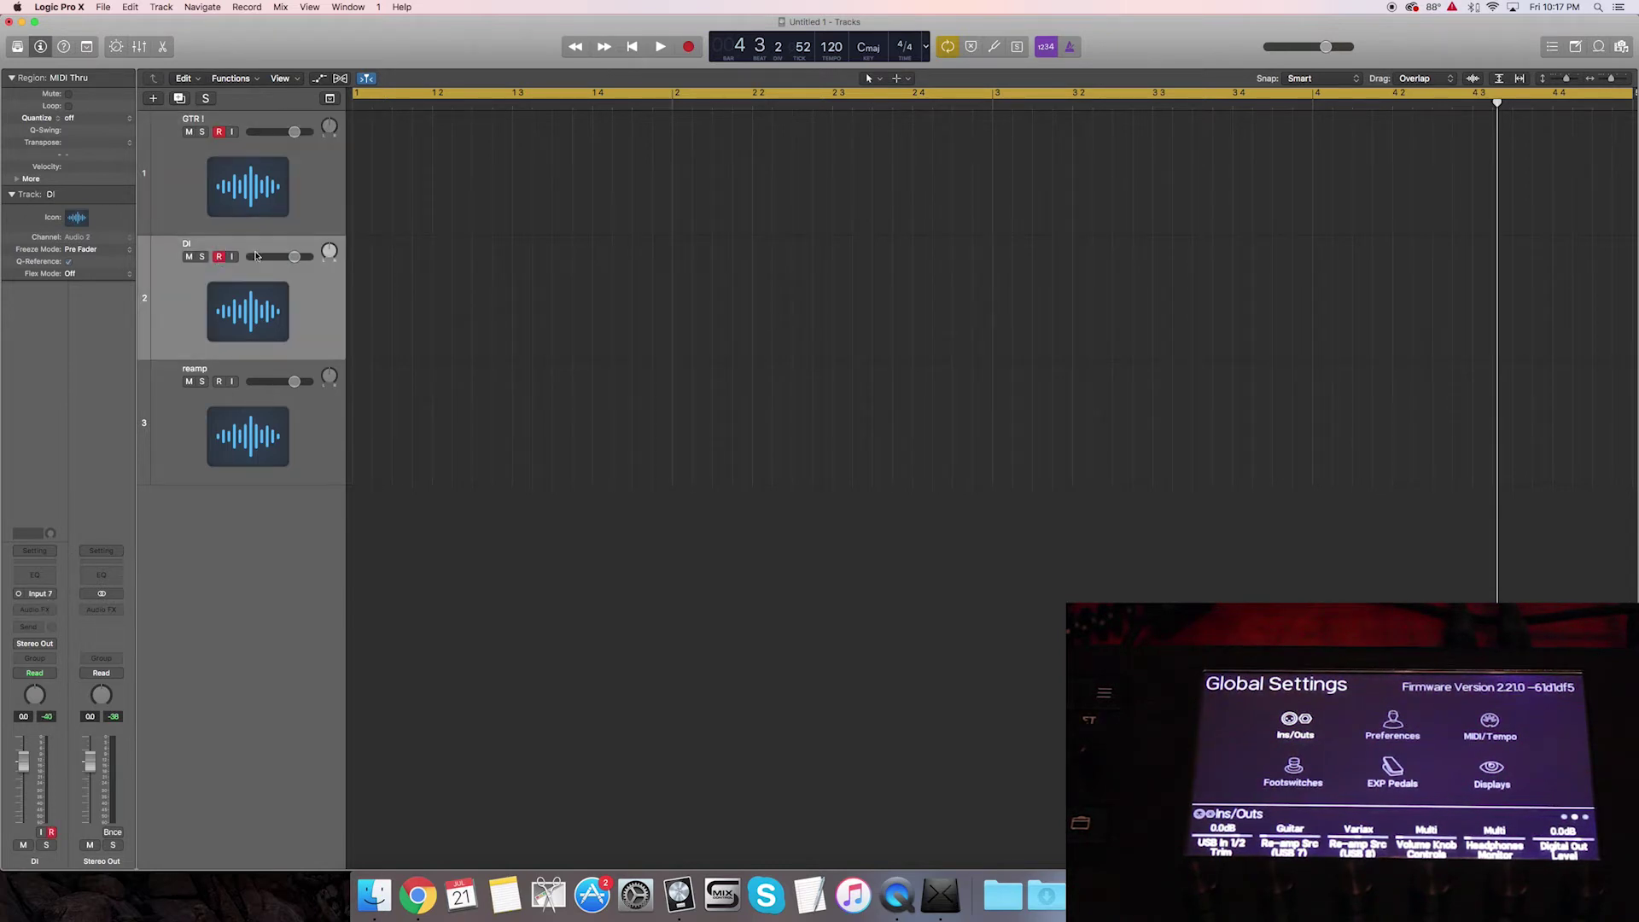
pyautogui.click(317, 196)
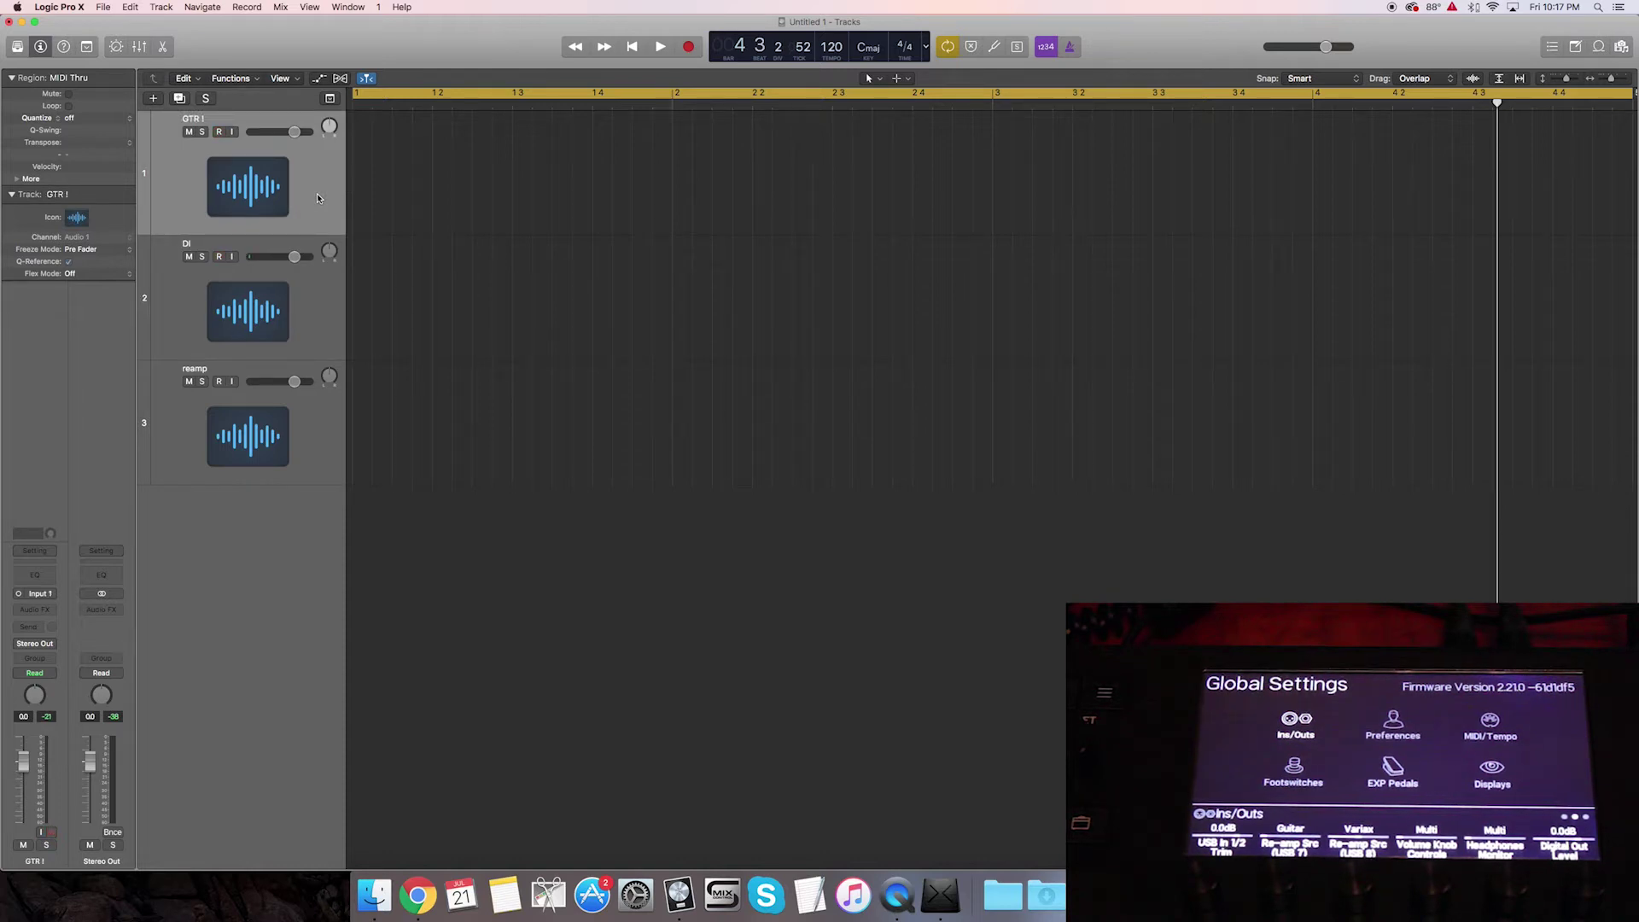
pyautogui.press('space')
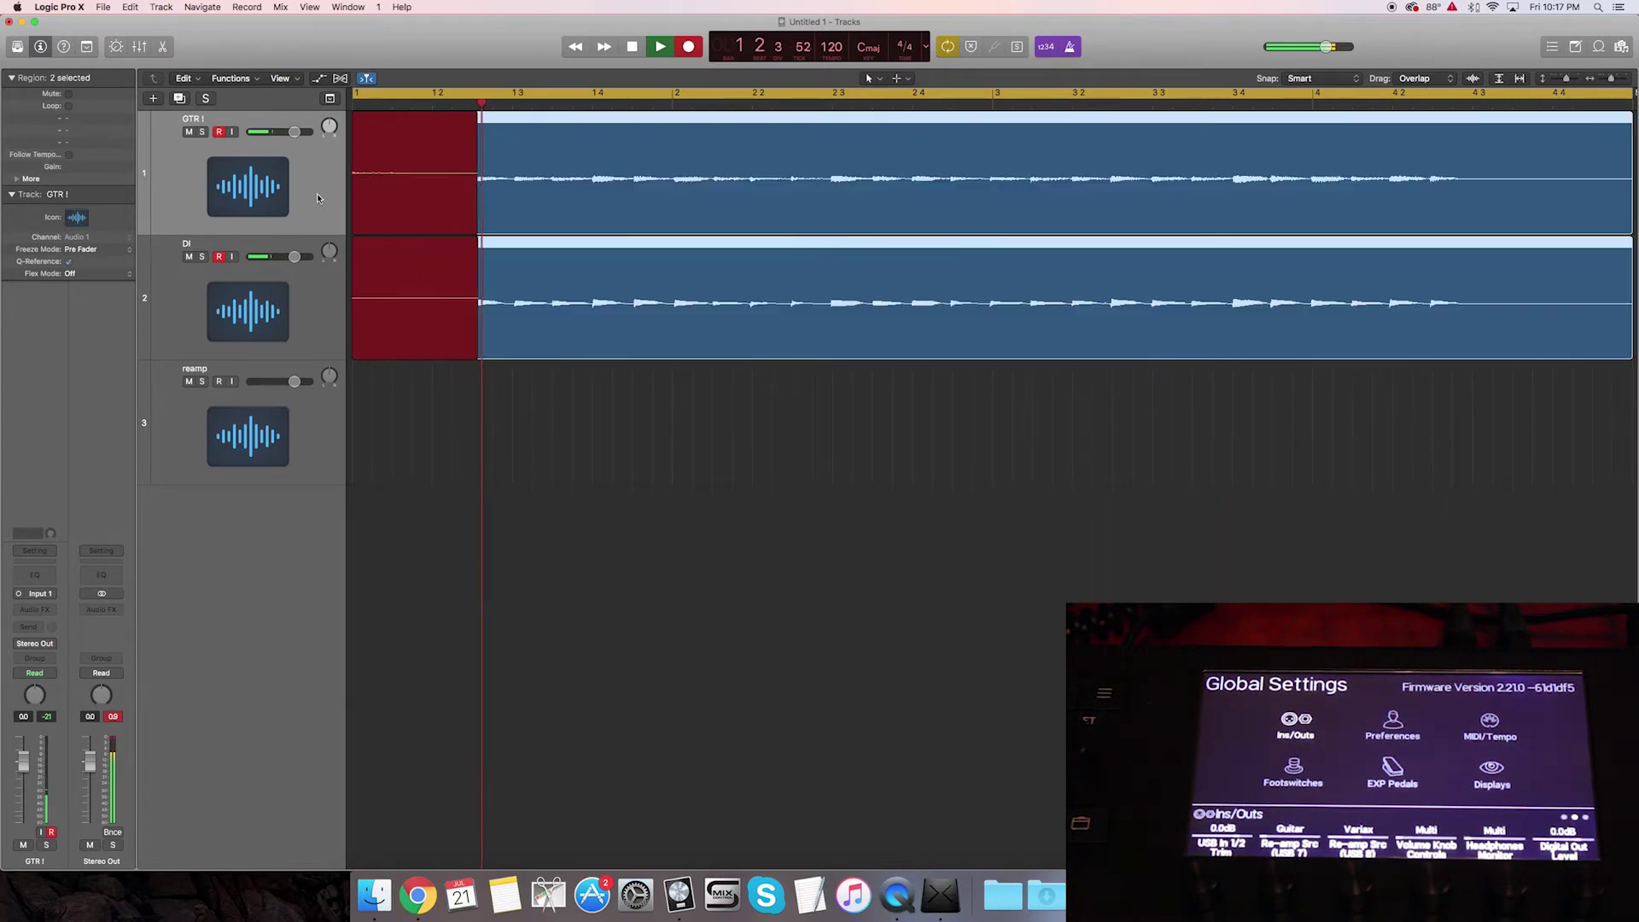
# - Stop recording, leaving four-bar takes GTR I#01 and DI#01
pyautogui.press('space')
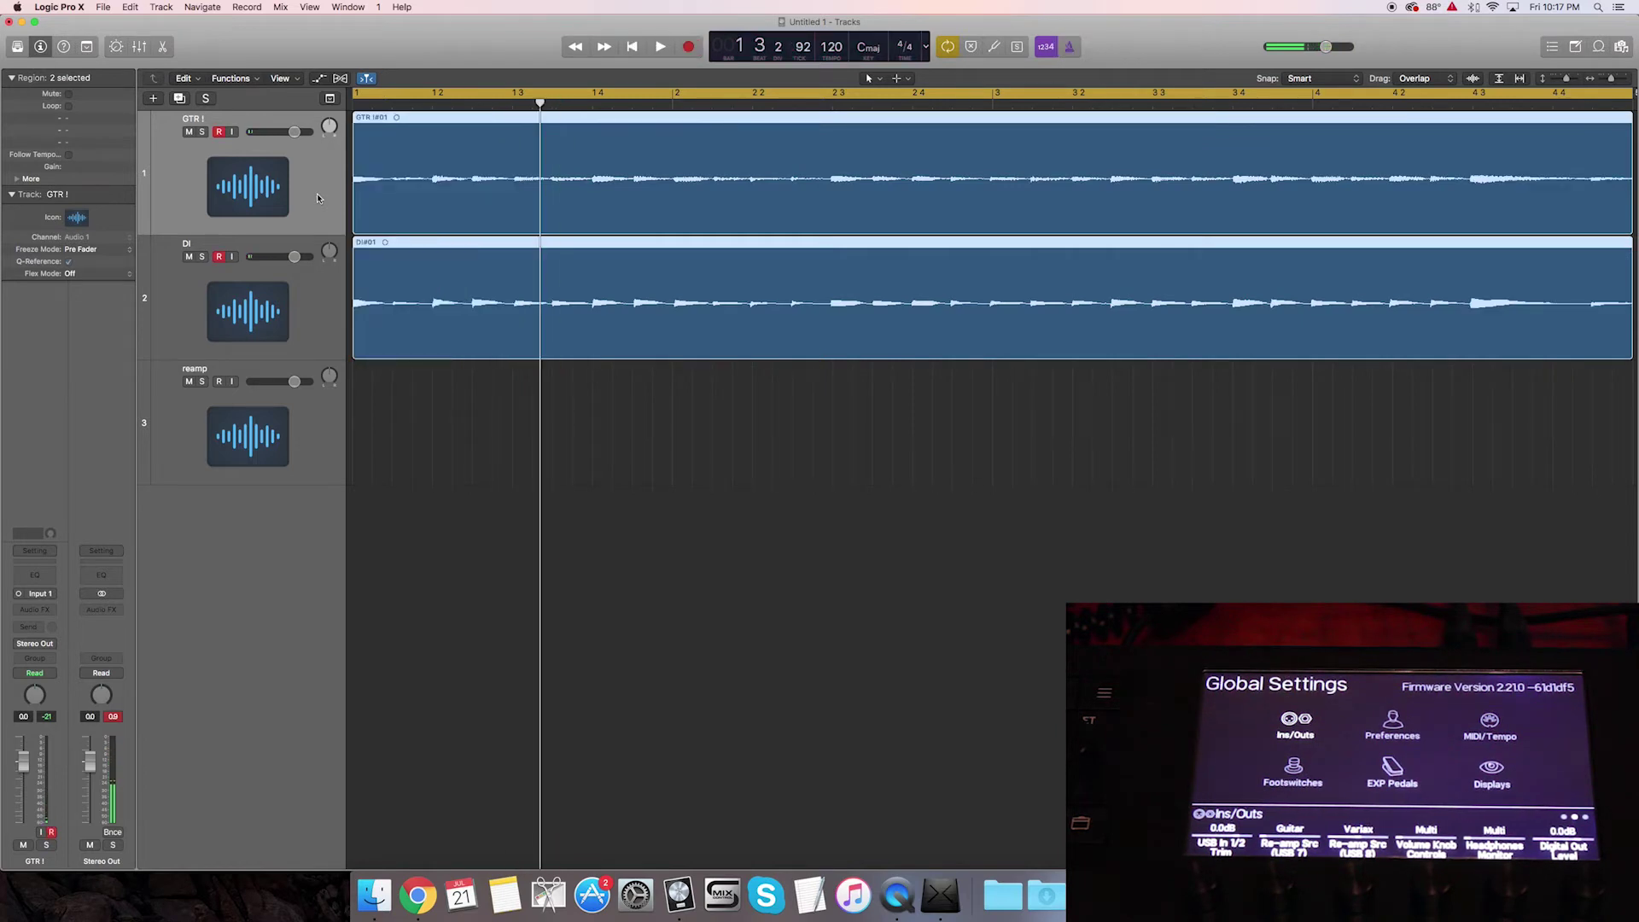
# - Solo and play back the GTR I take, then unsolo it
pyautogui.click(219, 269)
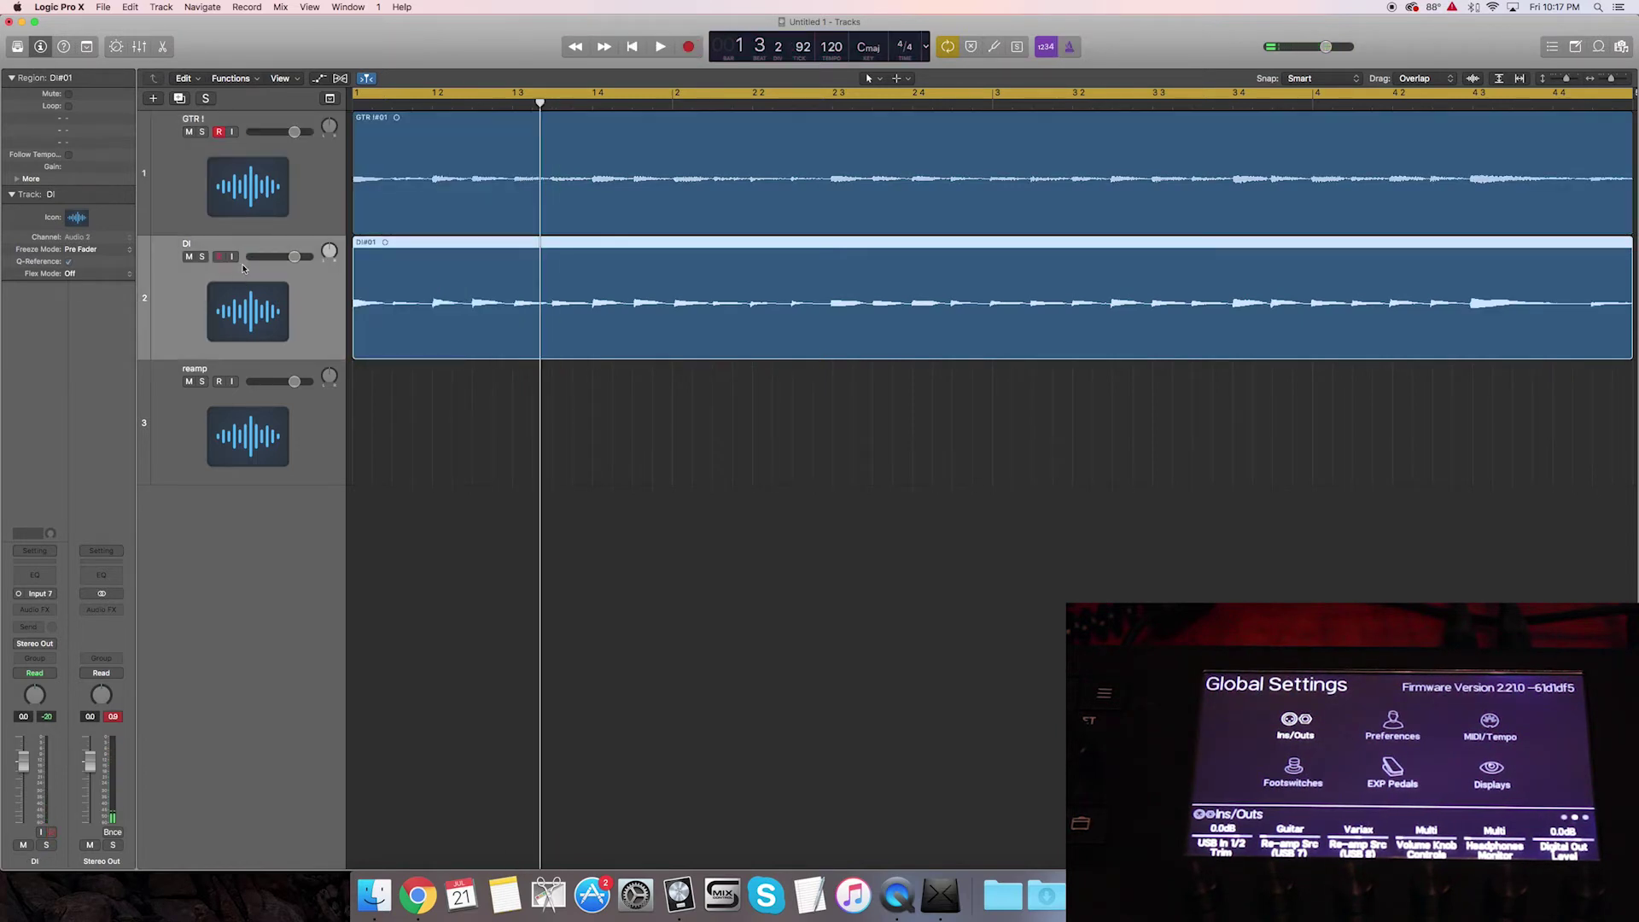
pyautogui.click(220, 132)
pyautogui.click(204, 134)
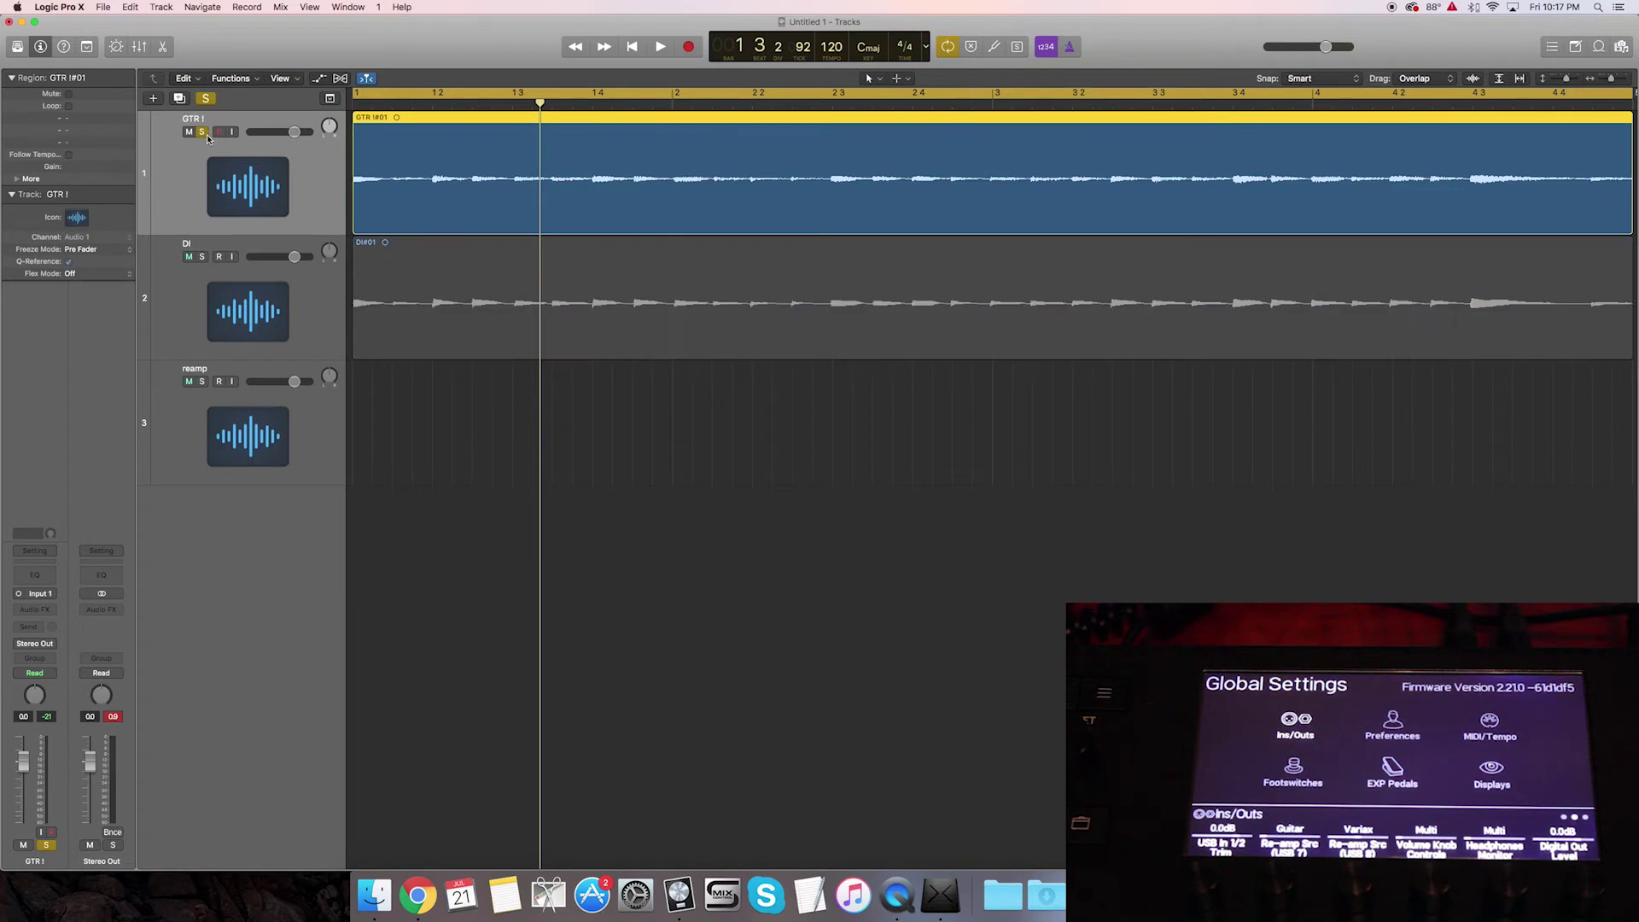
pyautogui.press('space')
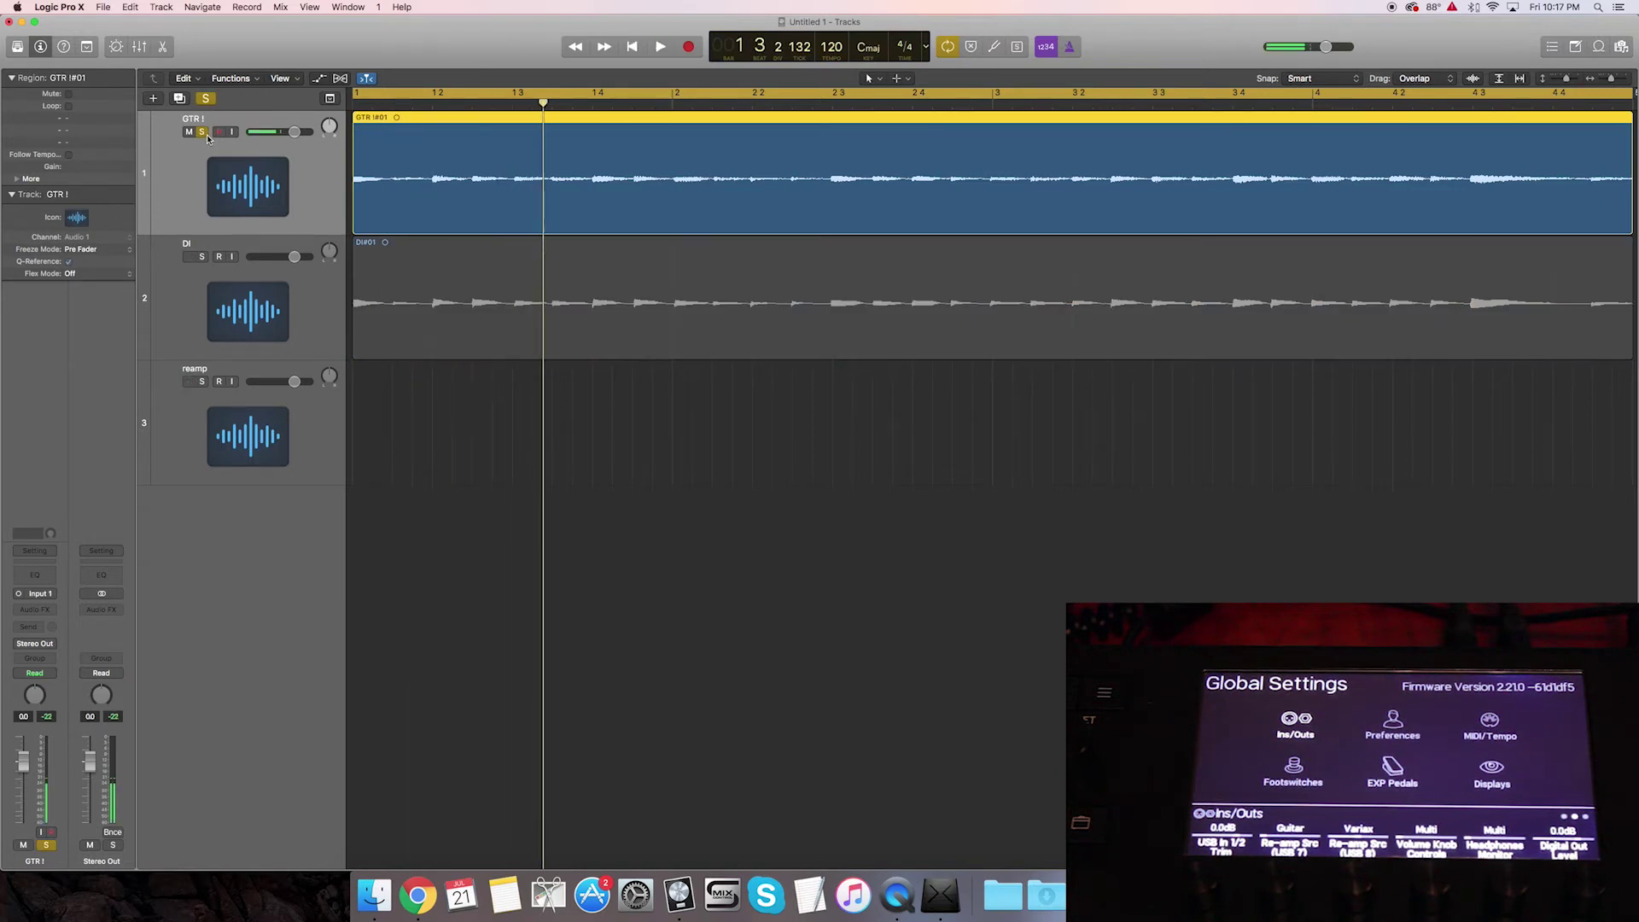
pyautogui.click(204, 133)
# - Solo and play back the DI take, then clear all soloing
pyautogui.click(202, 257)
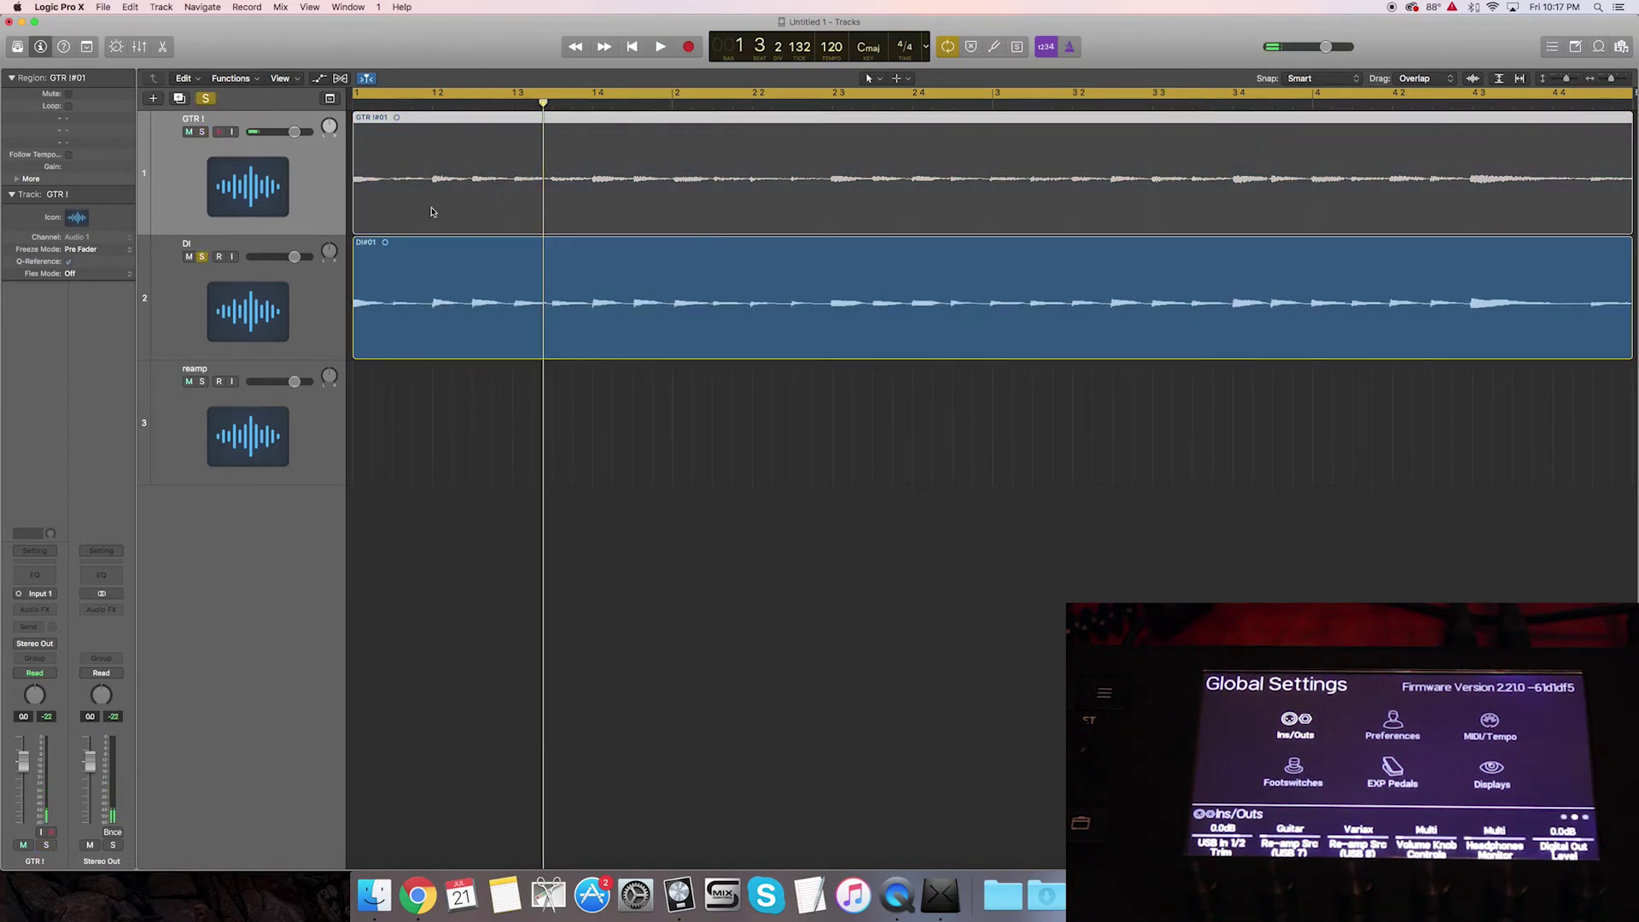
pyautogui.press('space')
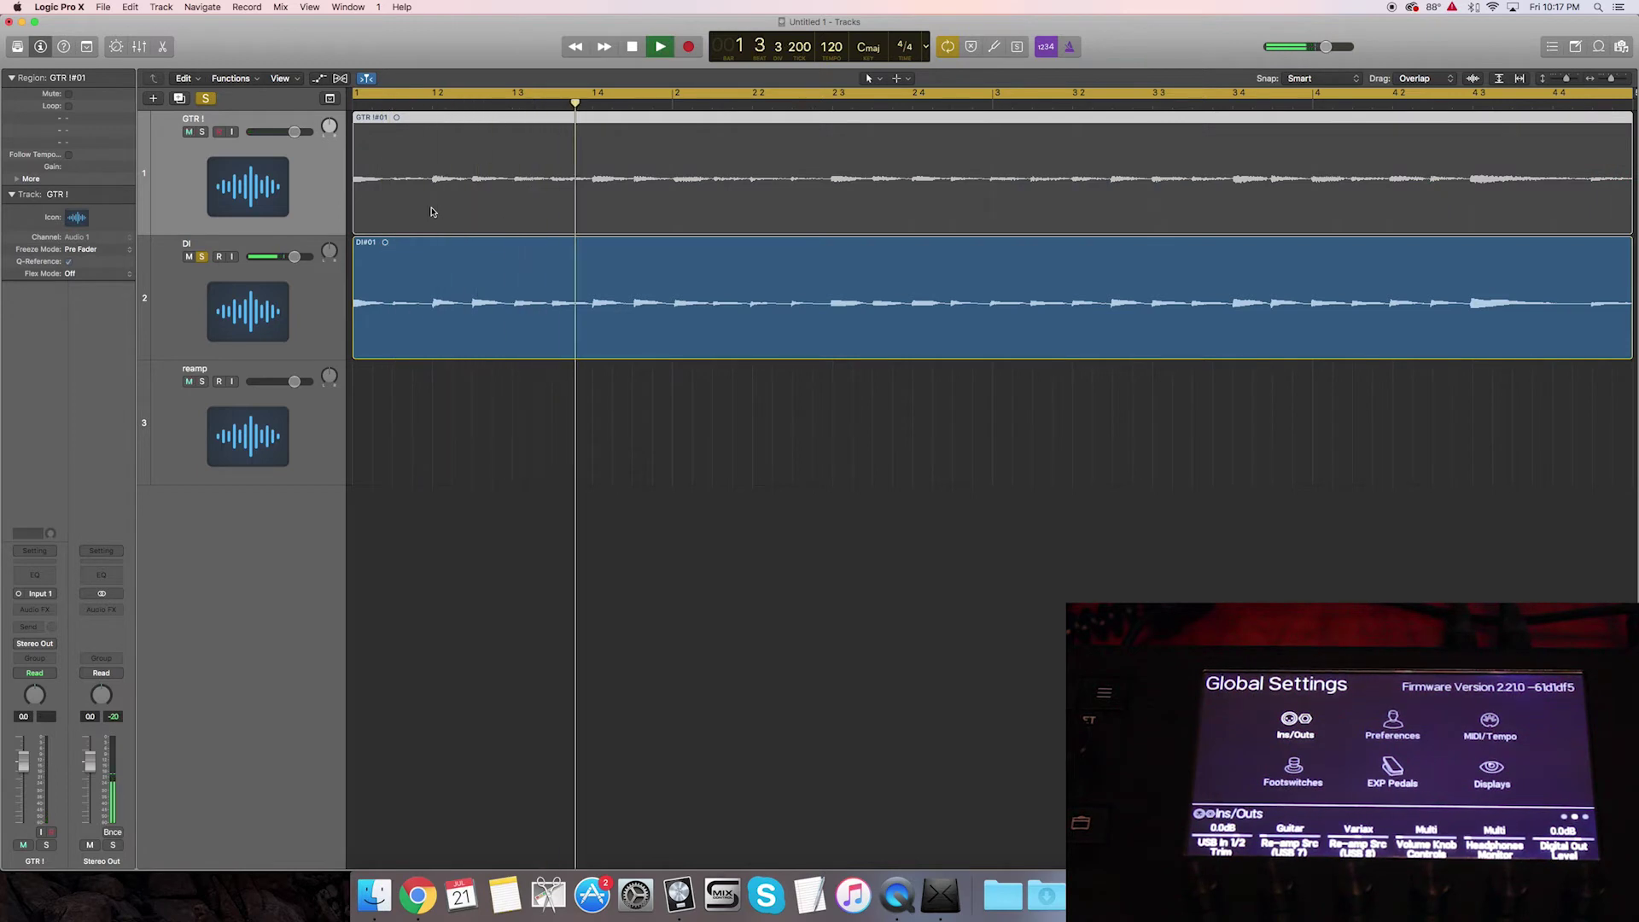
pyautogui.press('space')
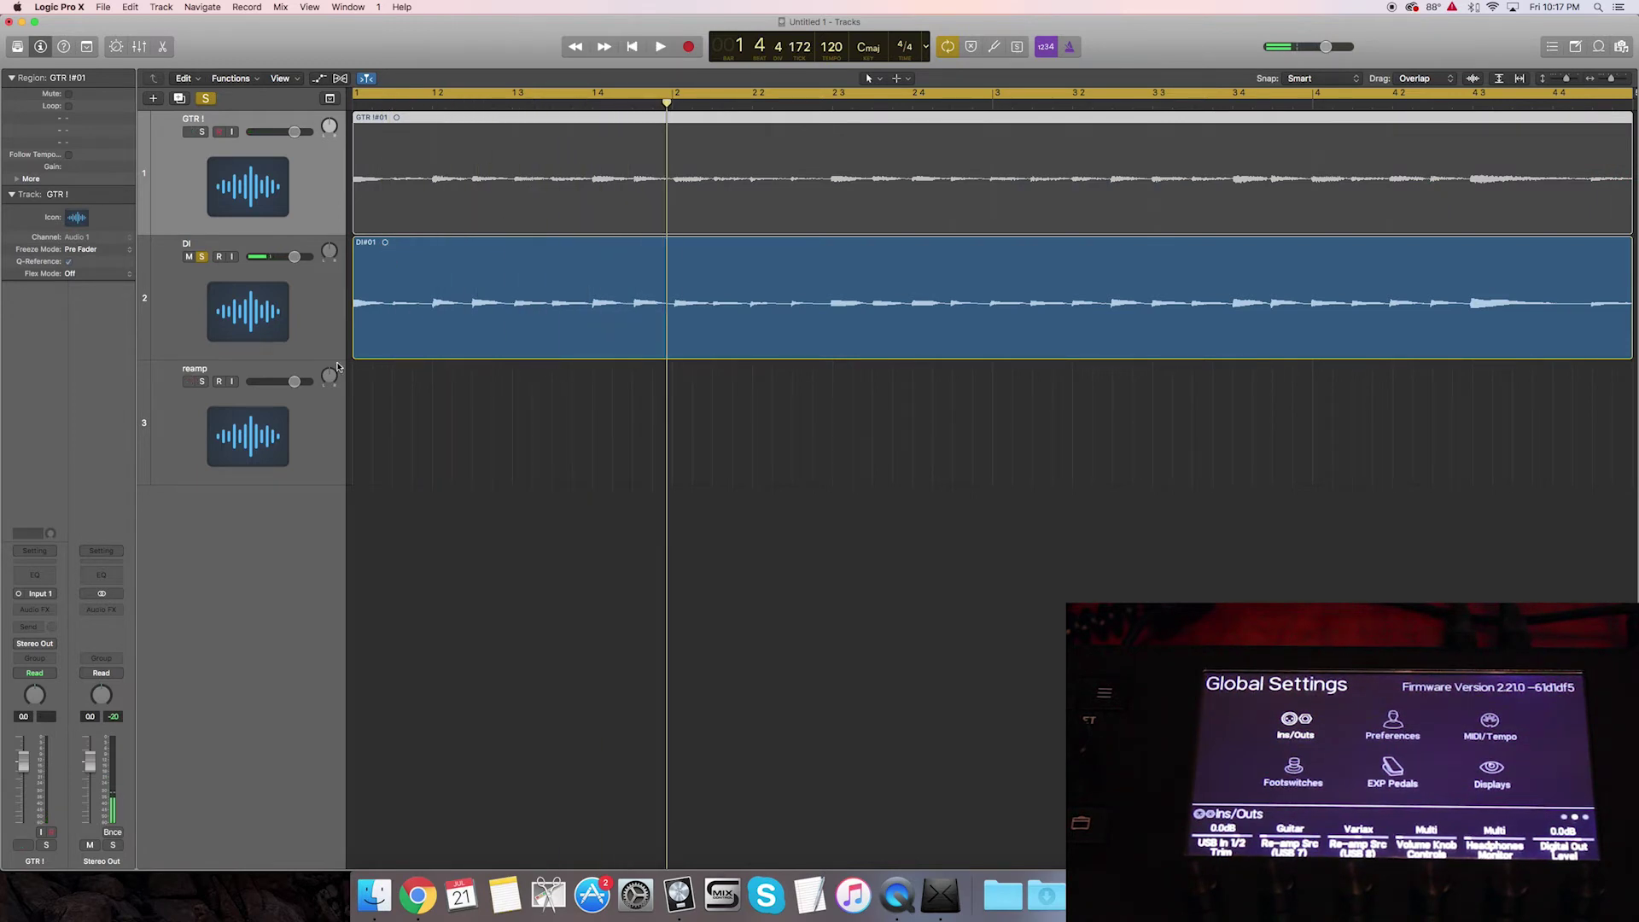
pyautogui.click(317, 464)
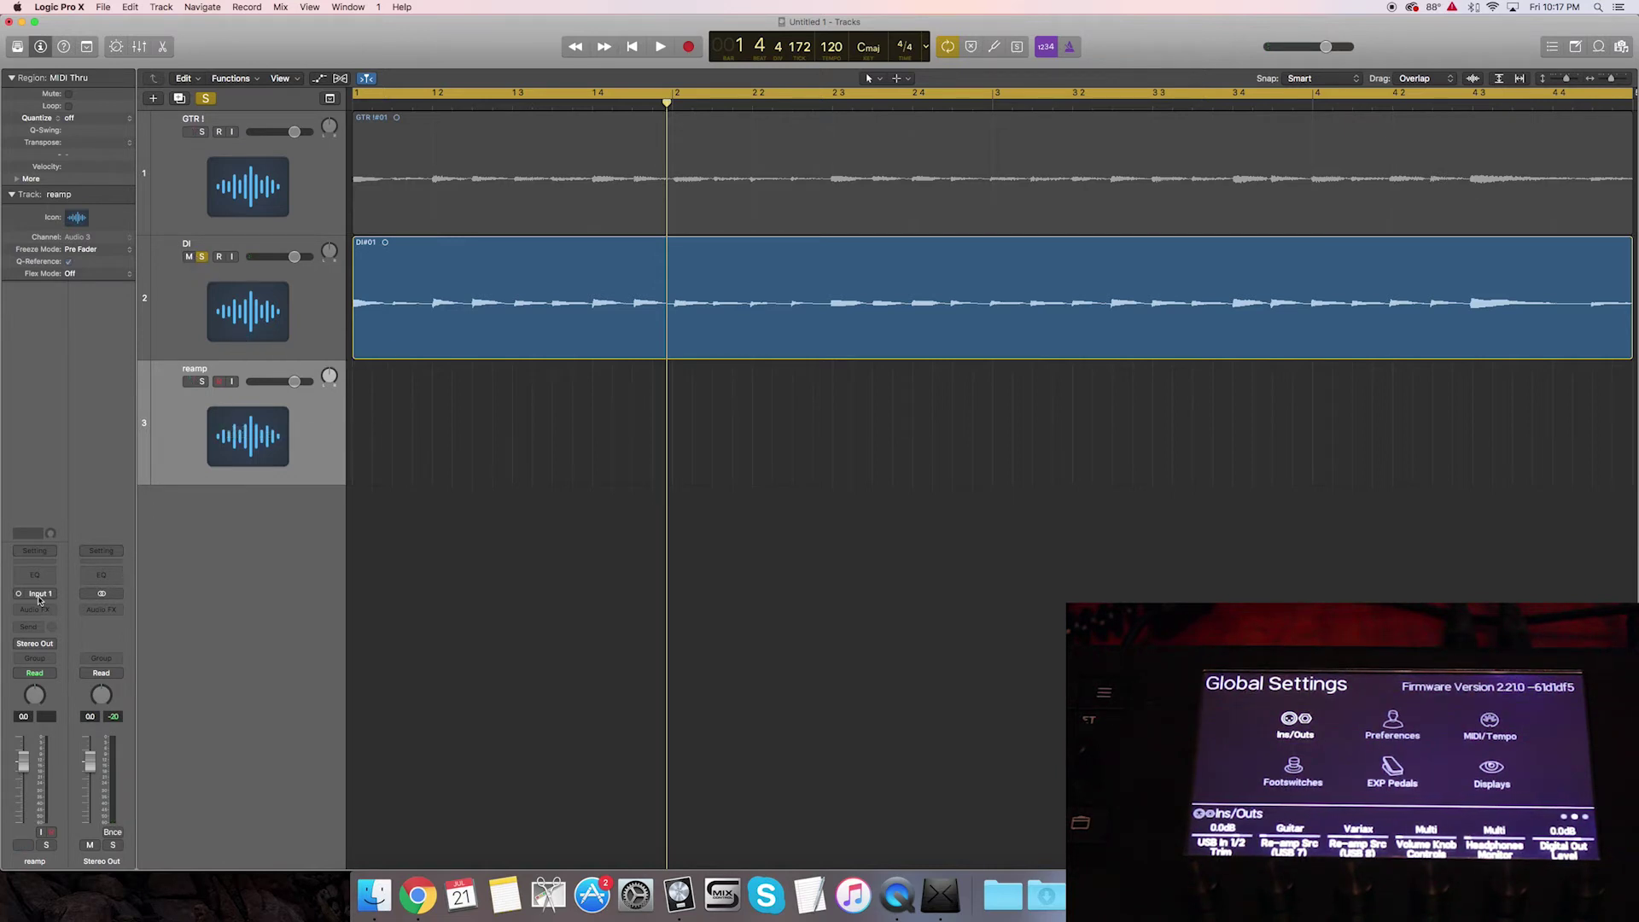
pyautogui.click(229, 331)
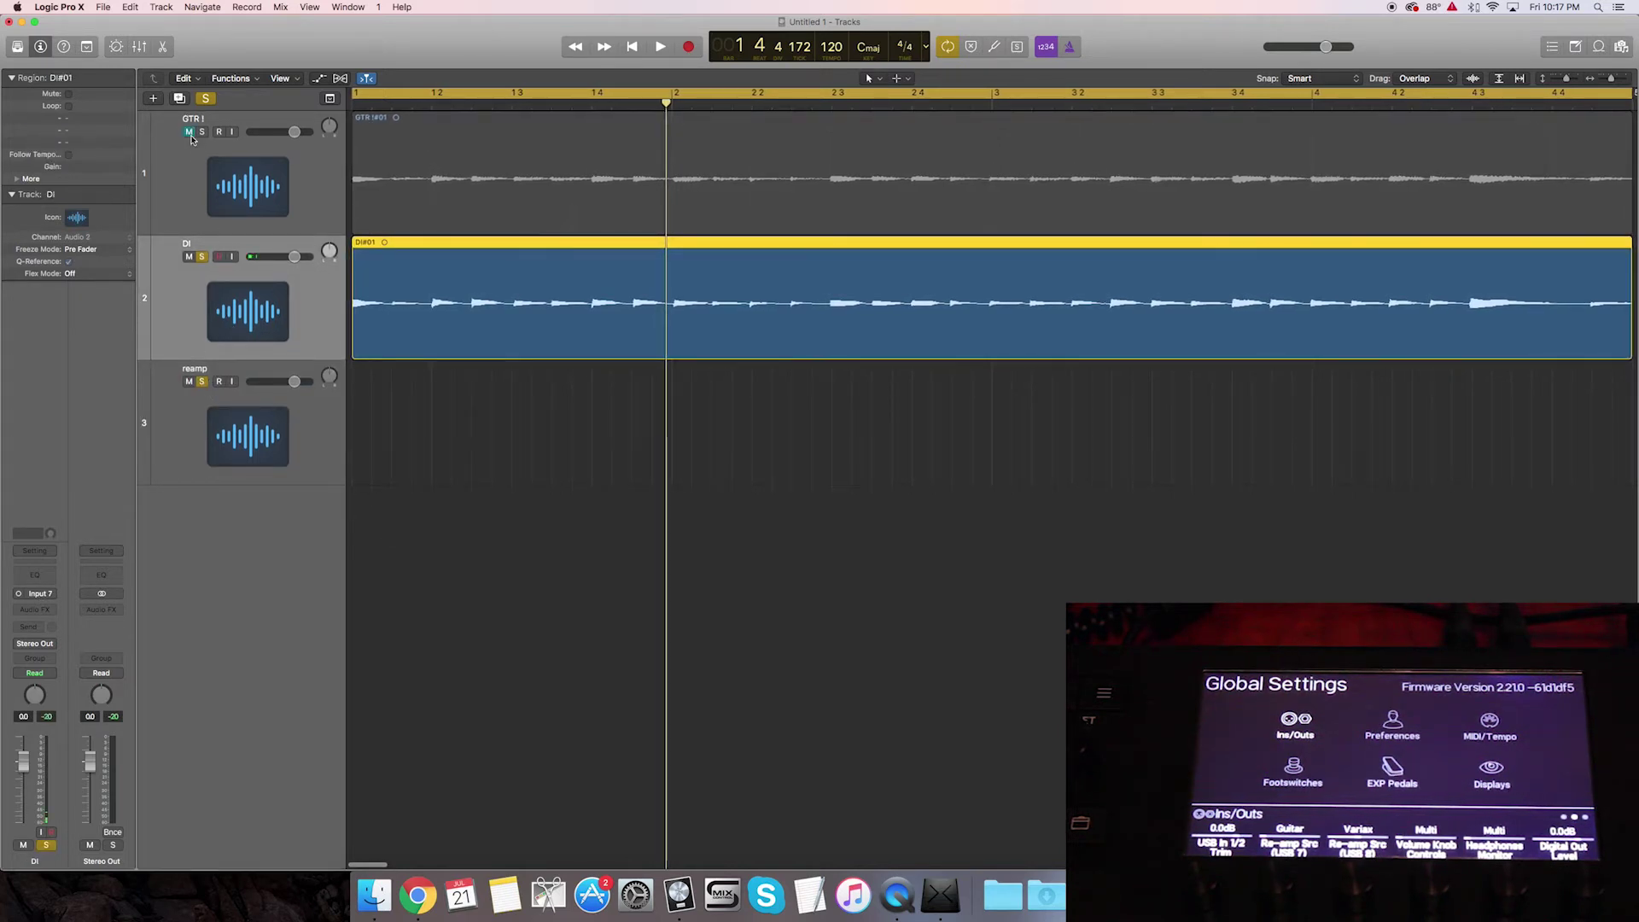
pyautogui.click(202, 382)
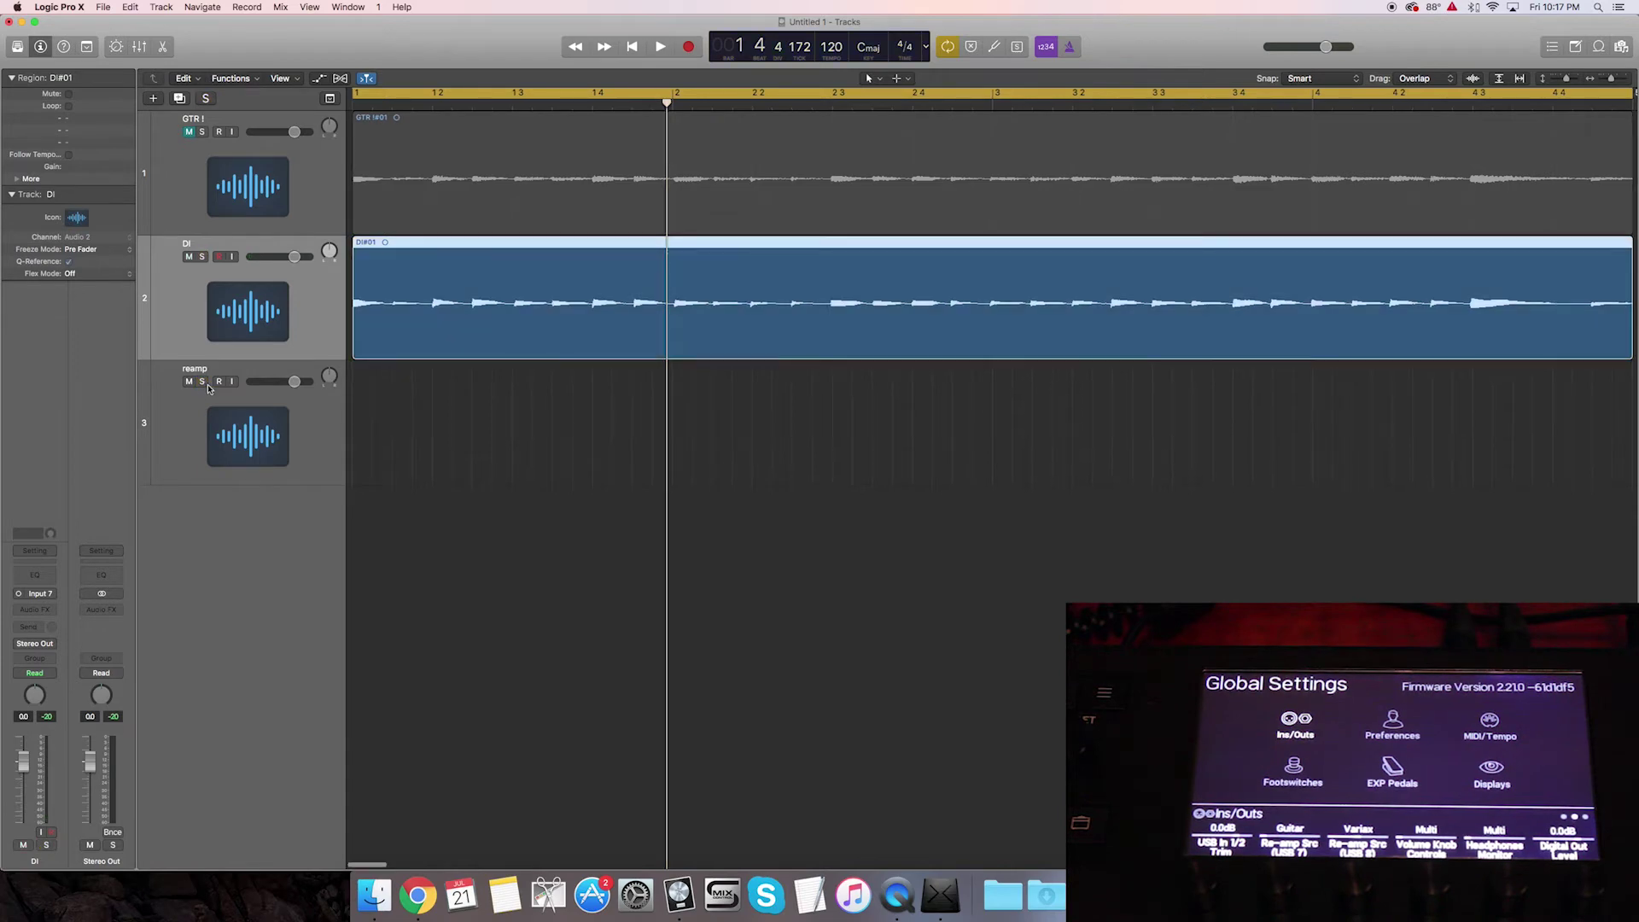
# - In HX Edit, load preset 07D Sky Explosions and switch its Input block to USB 3/4
pyautogui.click(942, 898)
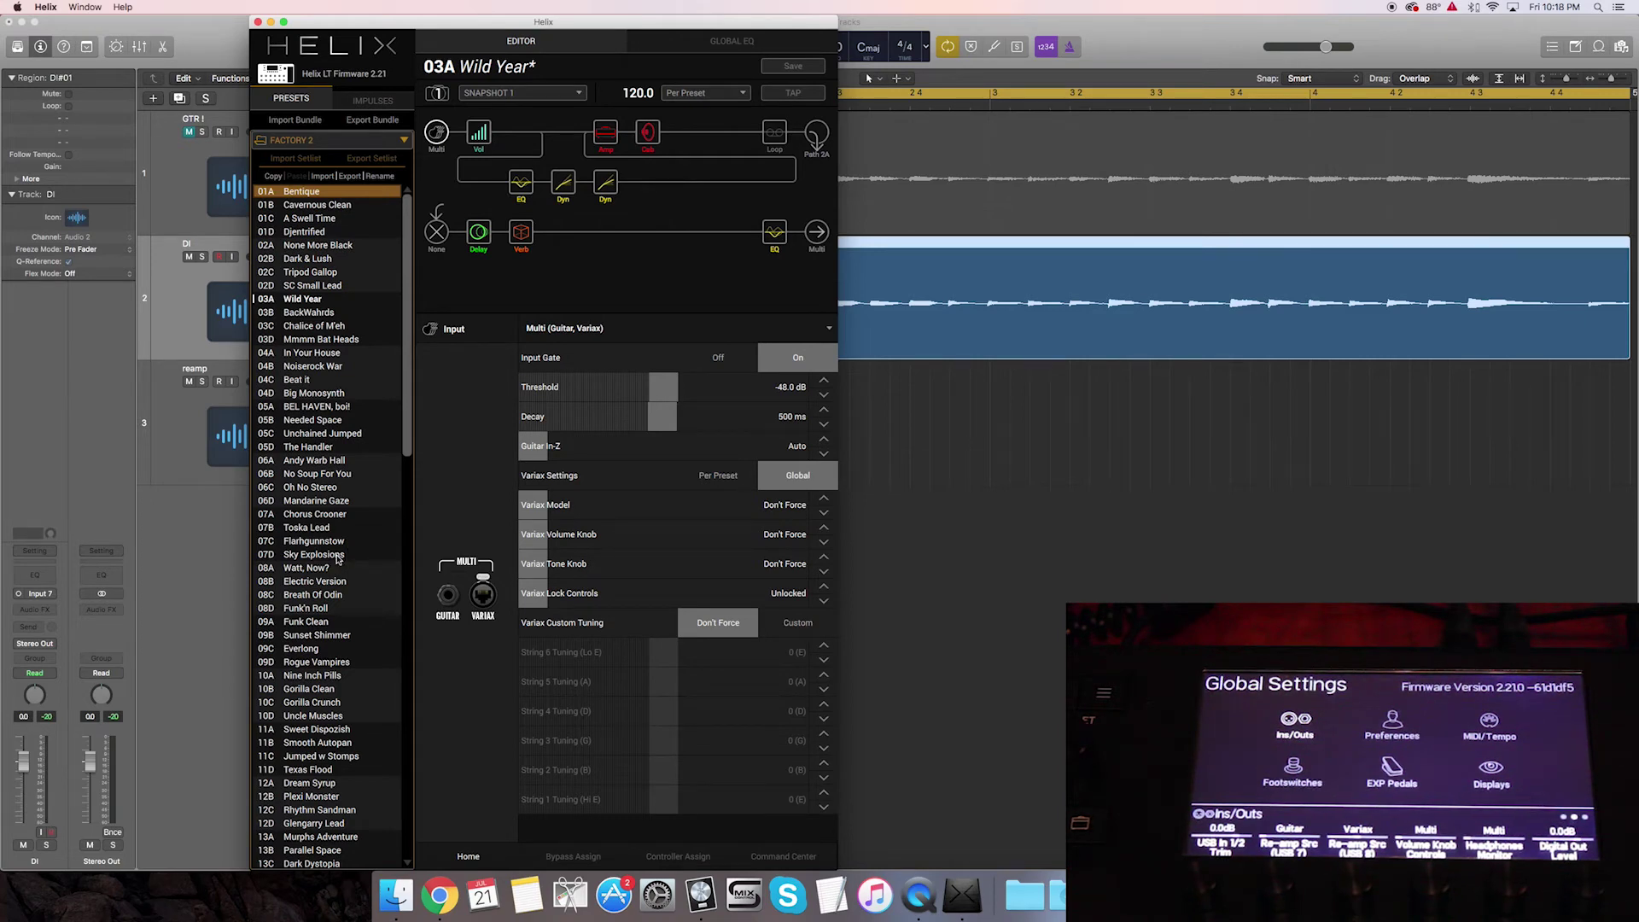
pyautogui.click(340, 555)
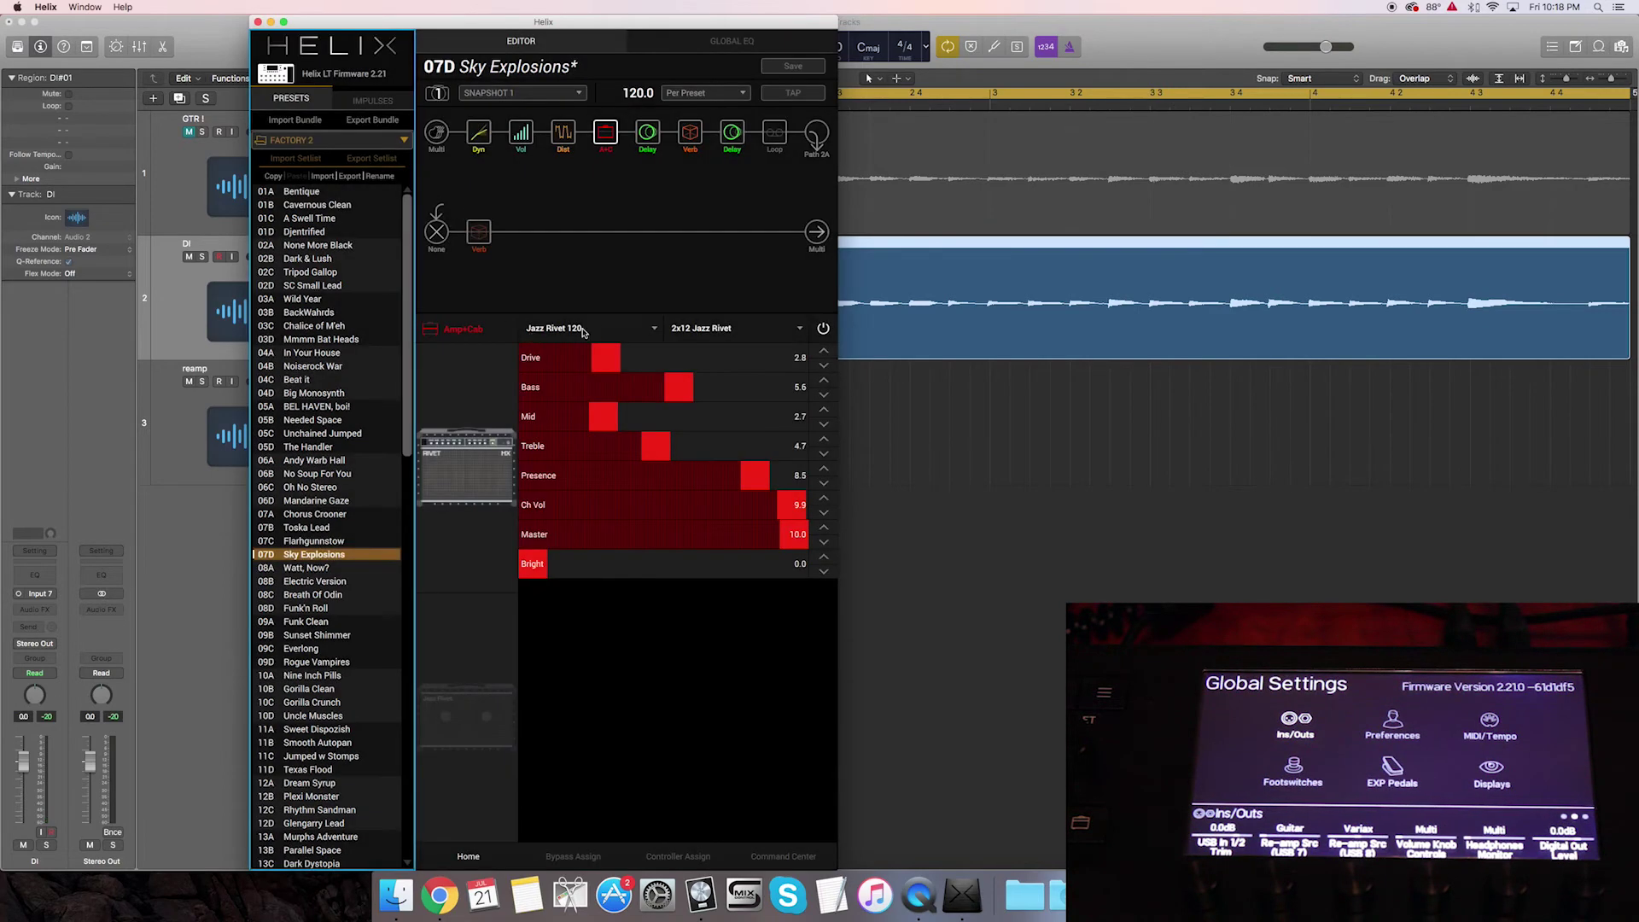
pyautogui.click(436, 133)
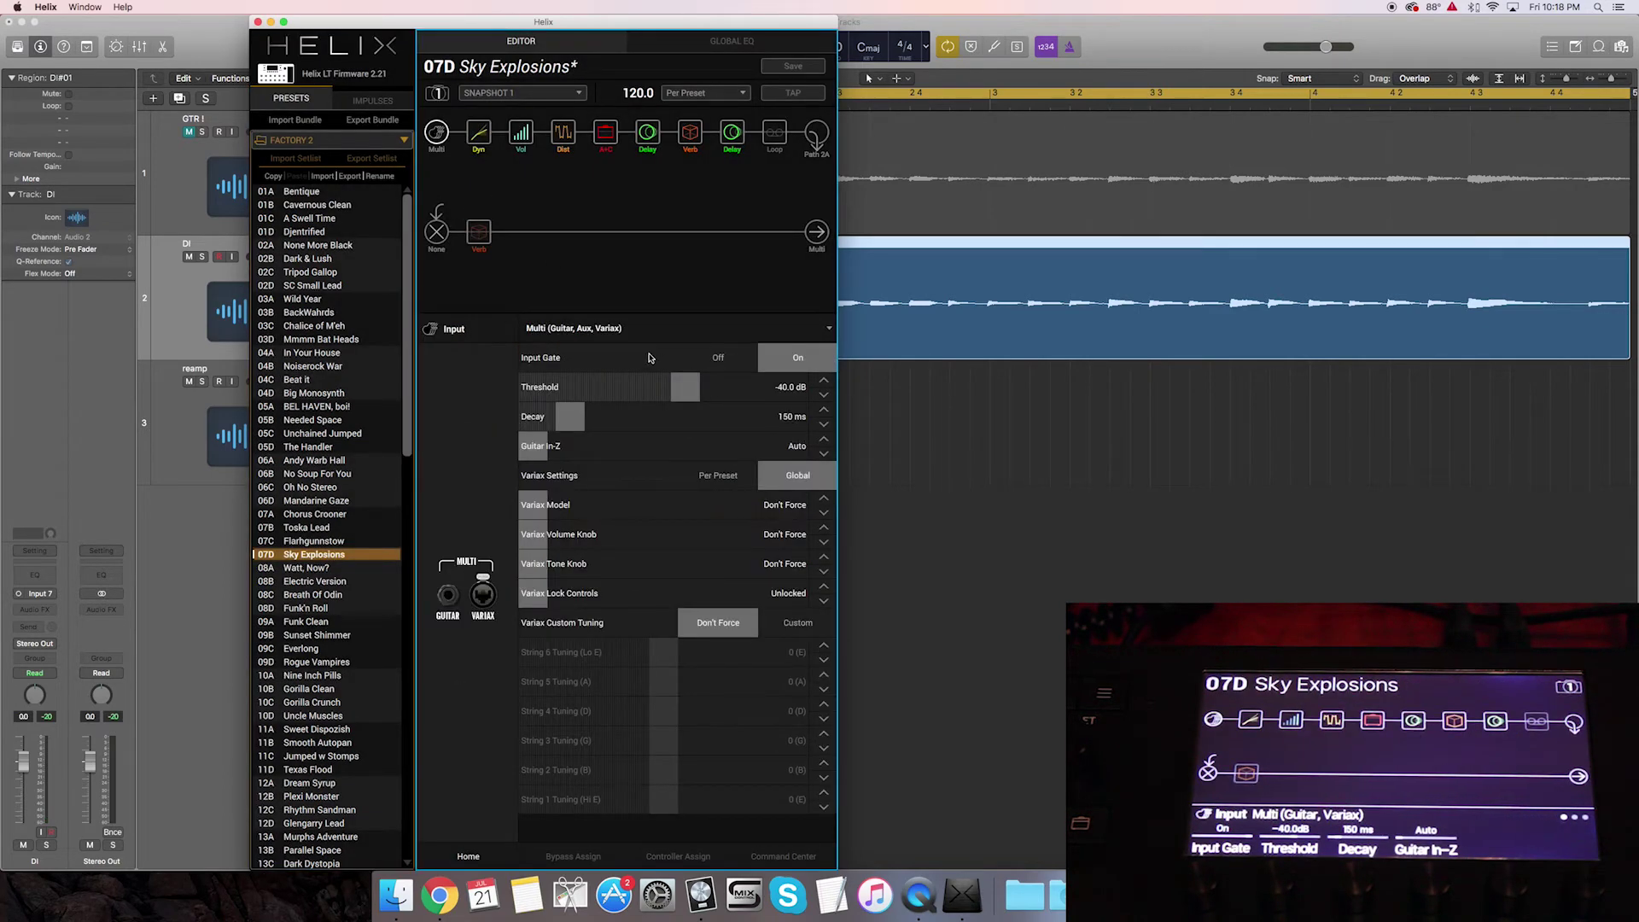
pyautogui.click(583, 327)
pyautogui.click(539, 477)
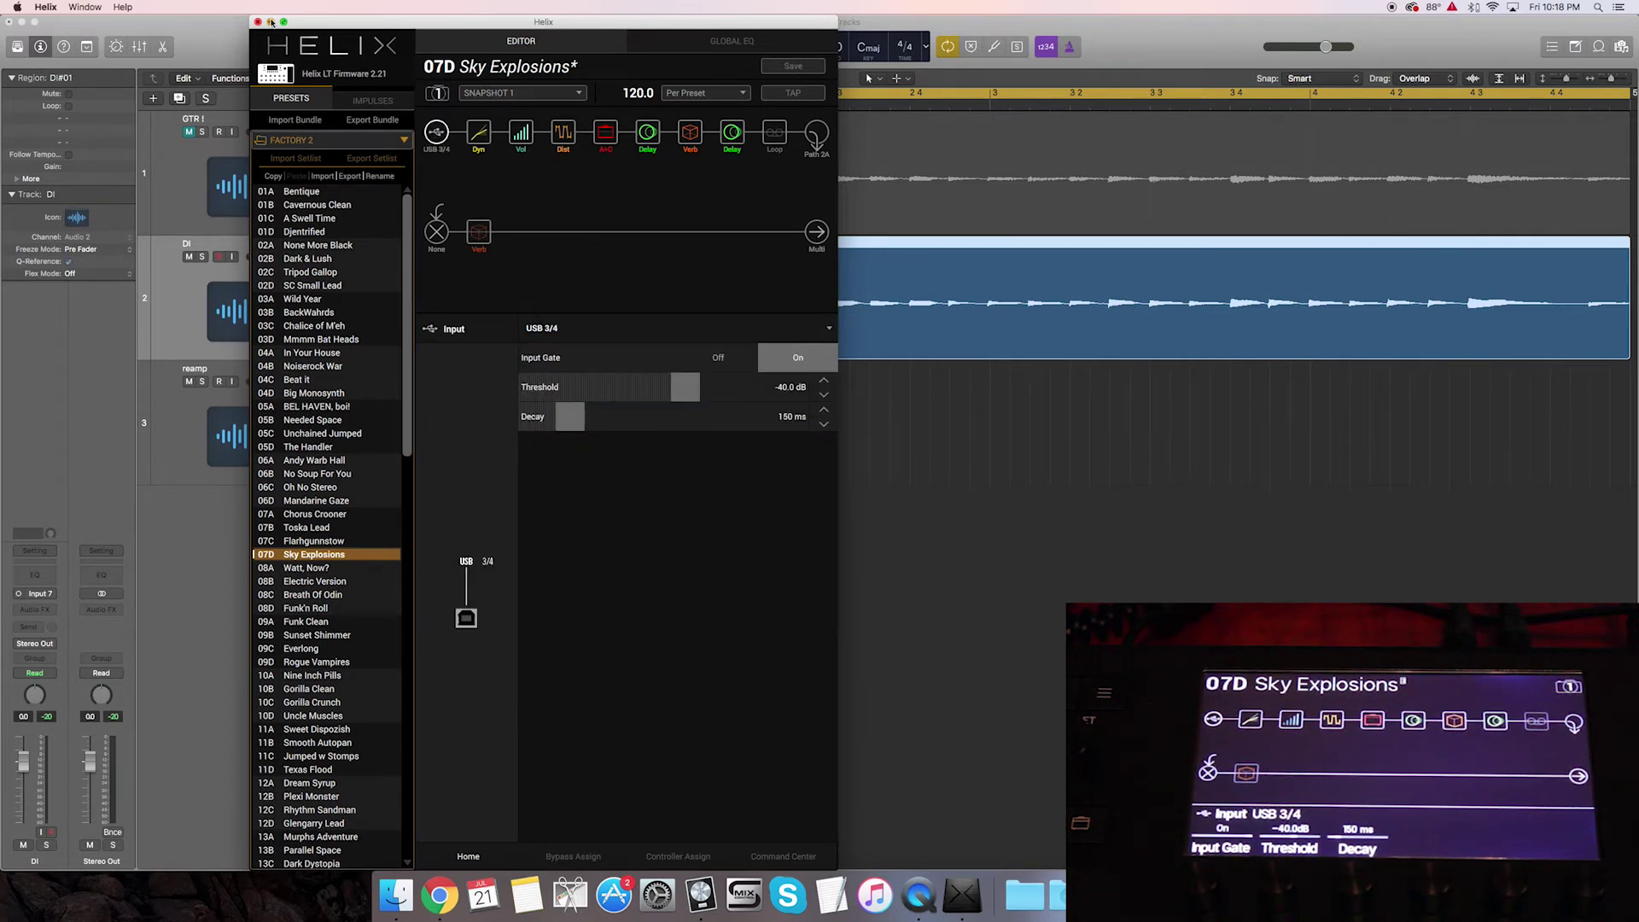
# - Solo and play the DI track, routing its output to Output 3-4
pyautogui.click(271, 21)
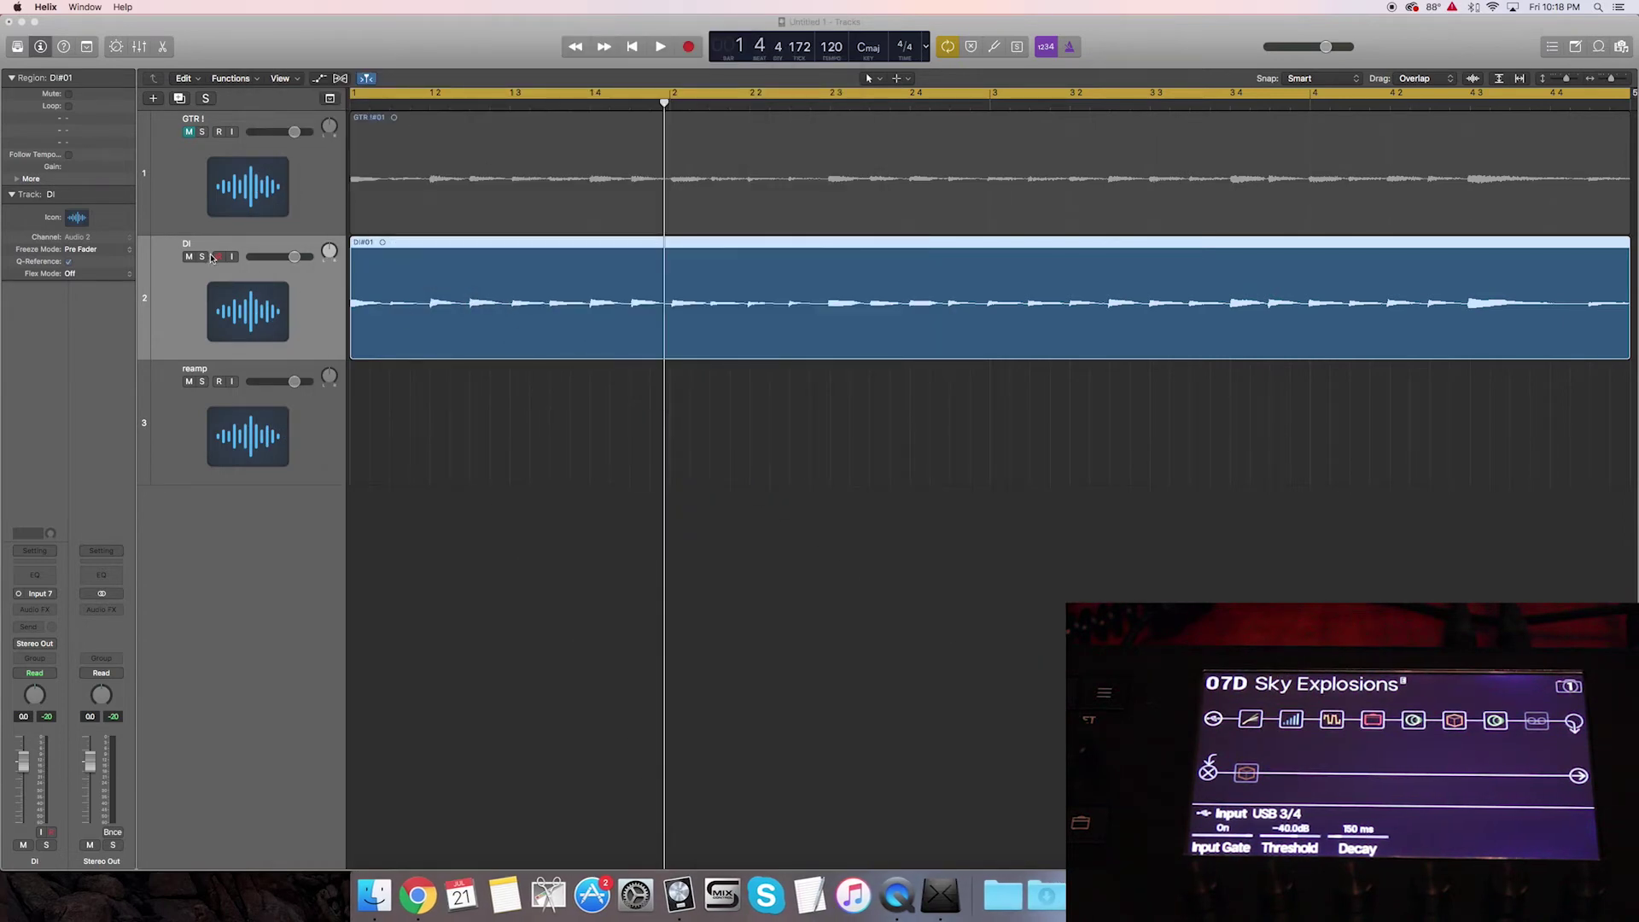
pyautogui.press('s')
pyautogui.press('space')
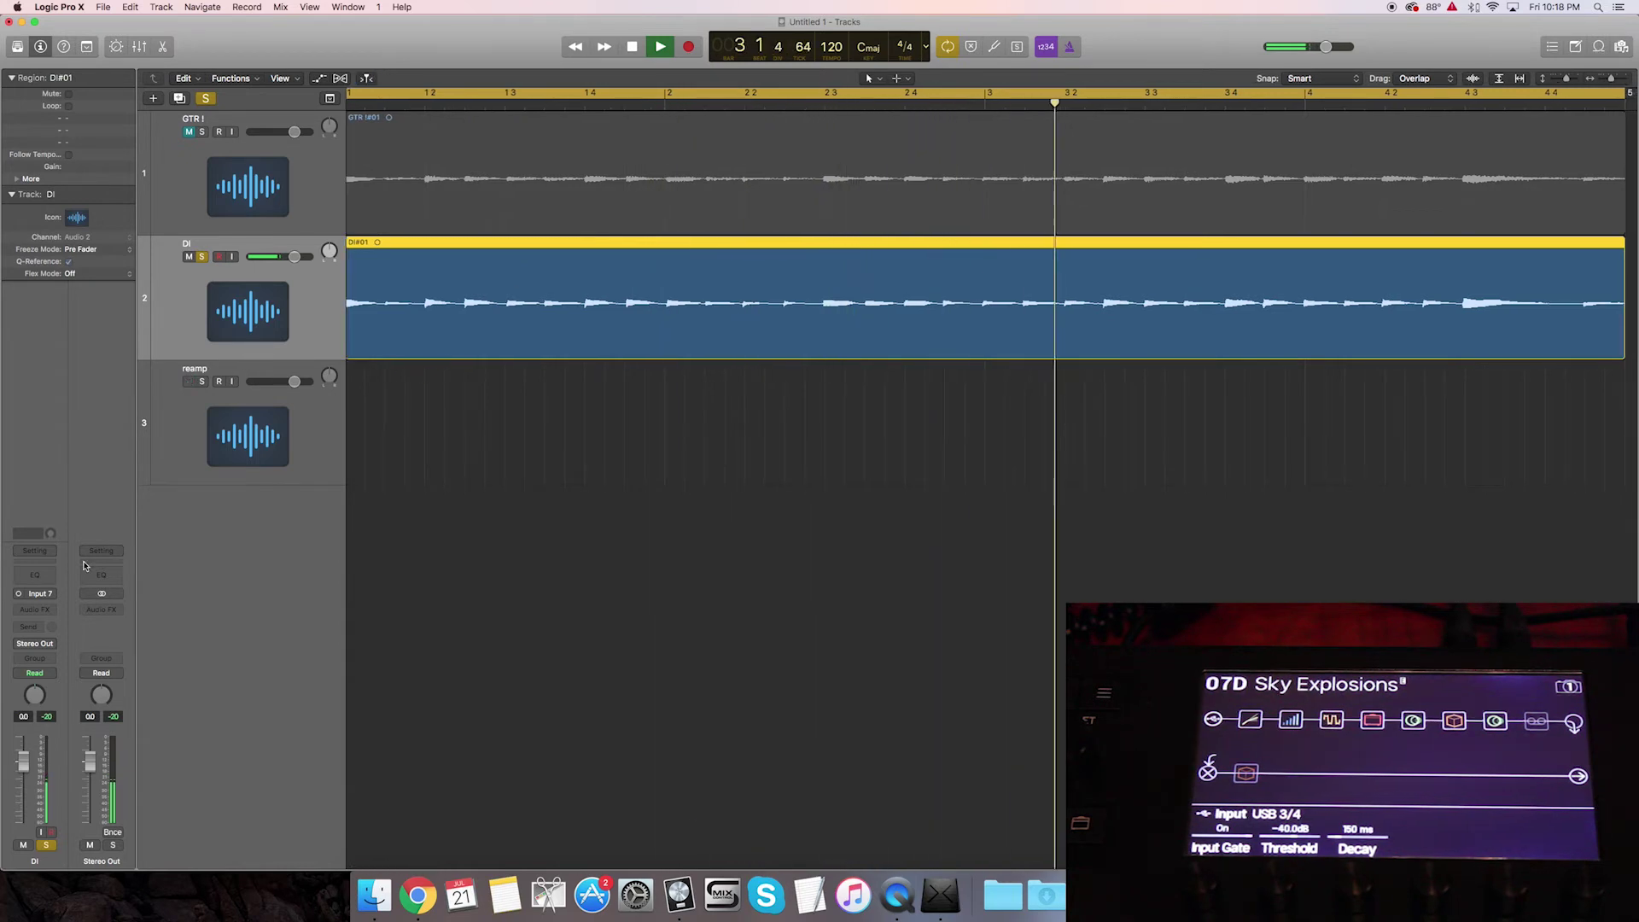
pyautogui.click(35, 644)
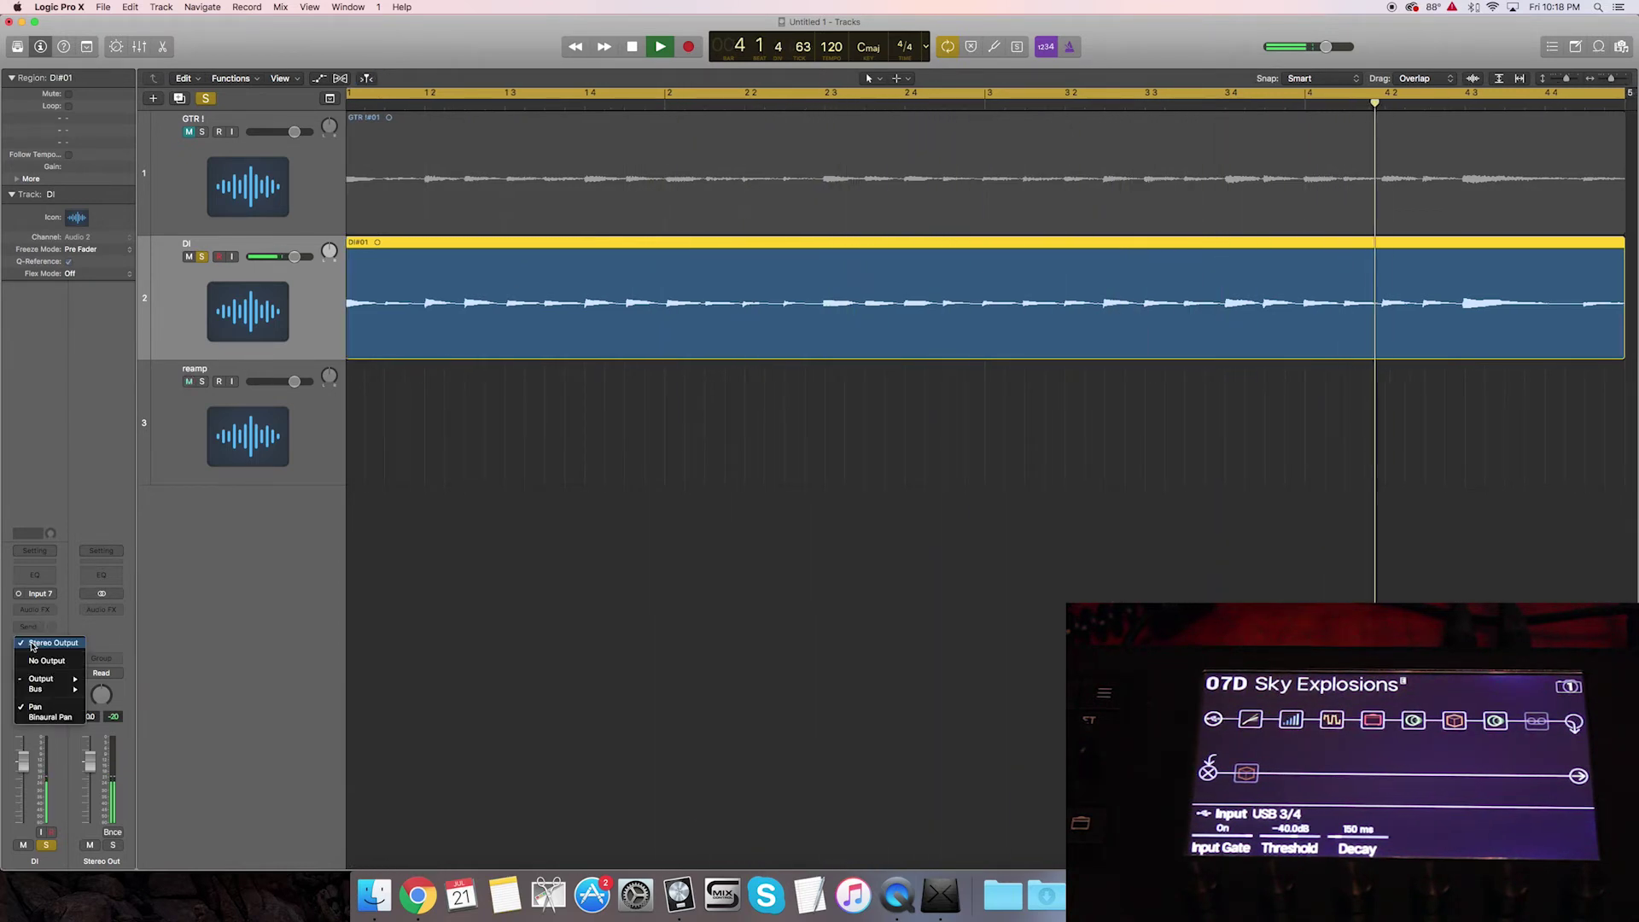
pyautogui.moveTo(51, 689)
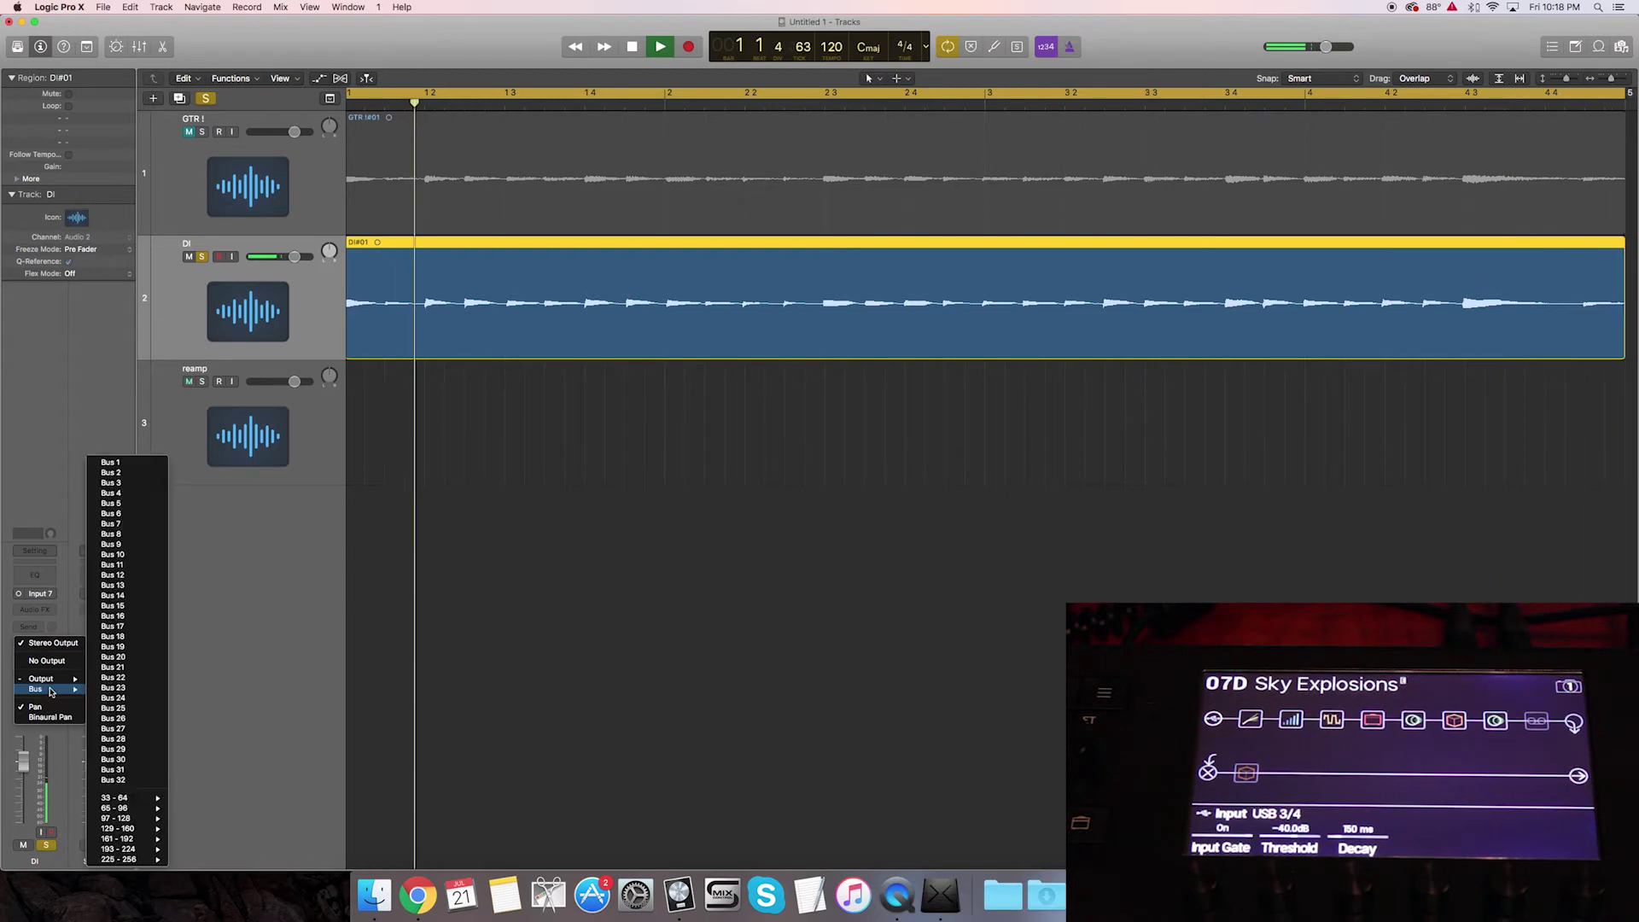
pyautogui.click(130, 695)
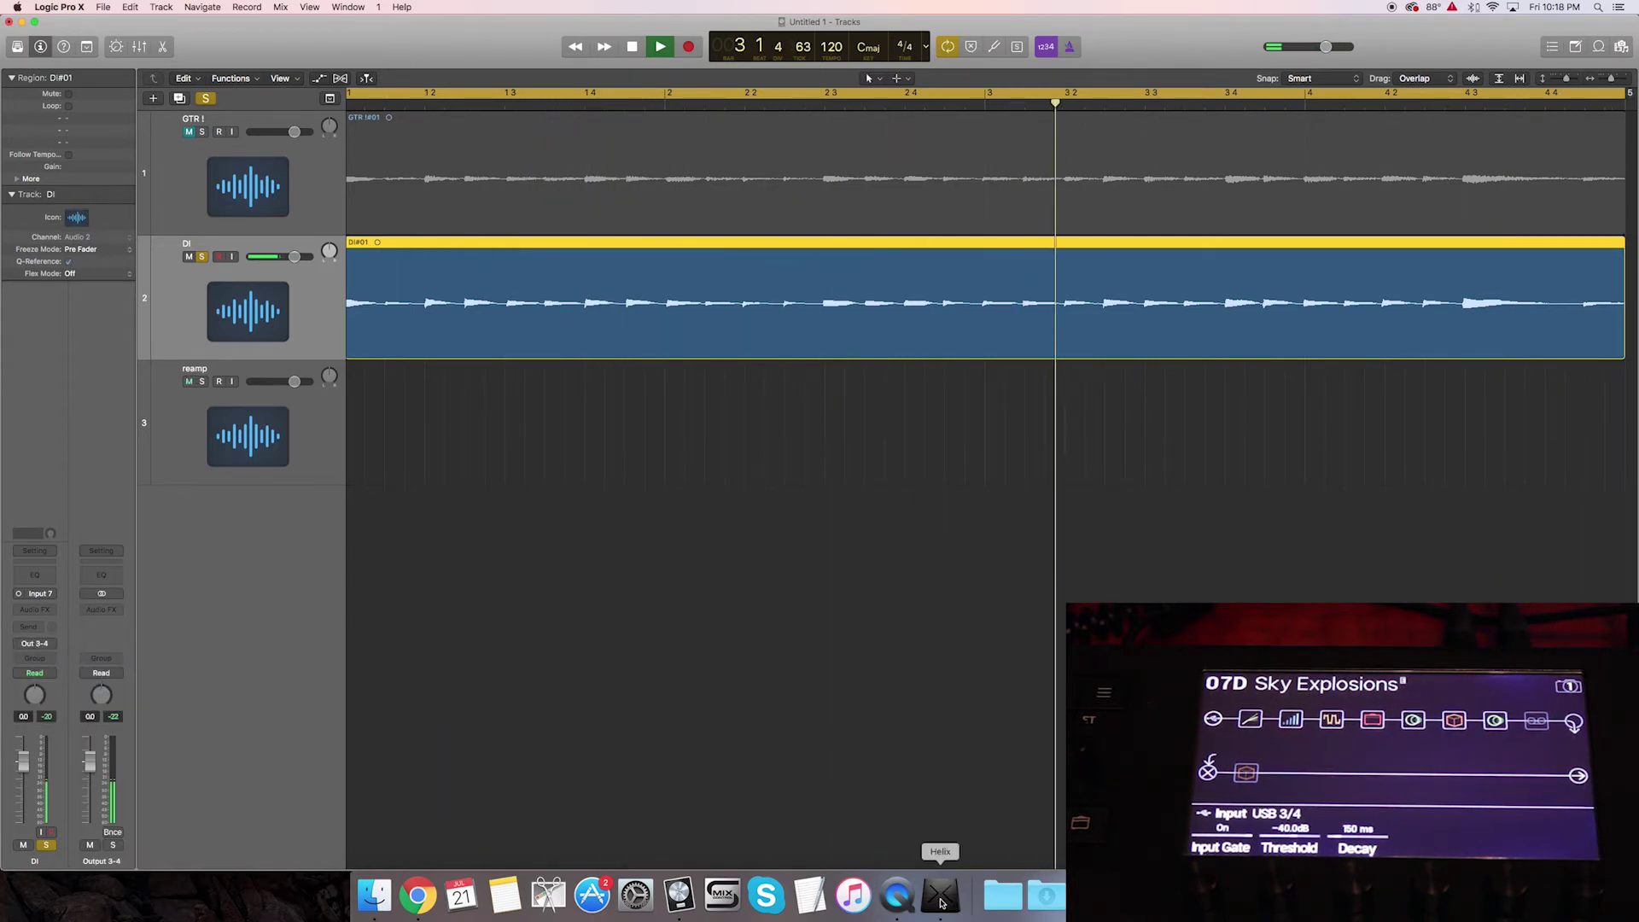
pyautogui.click(941, 897)
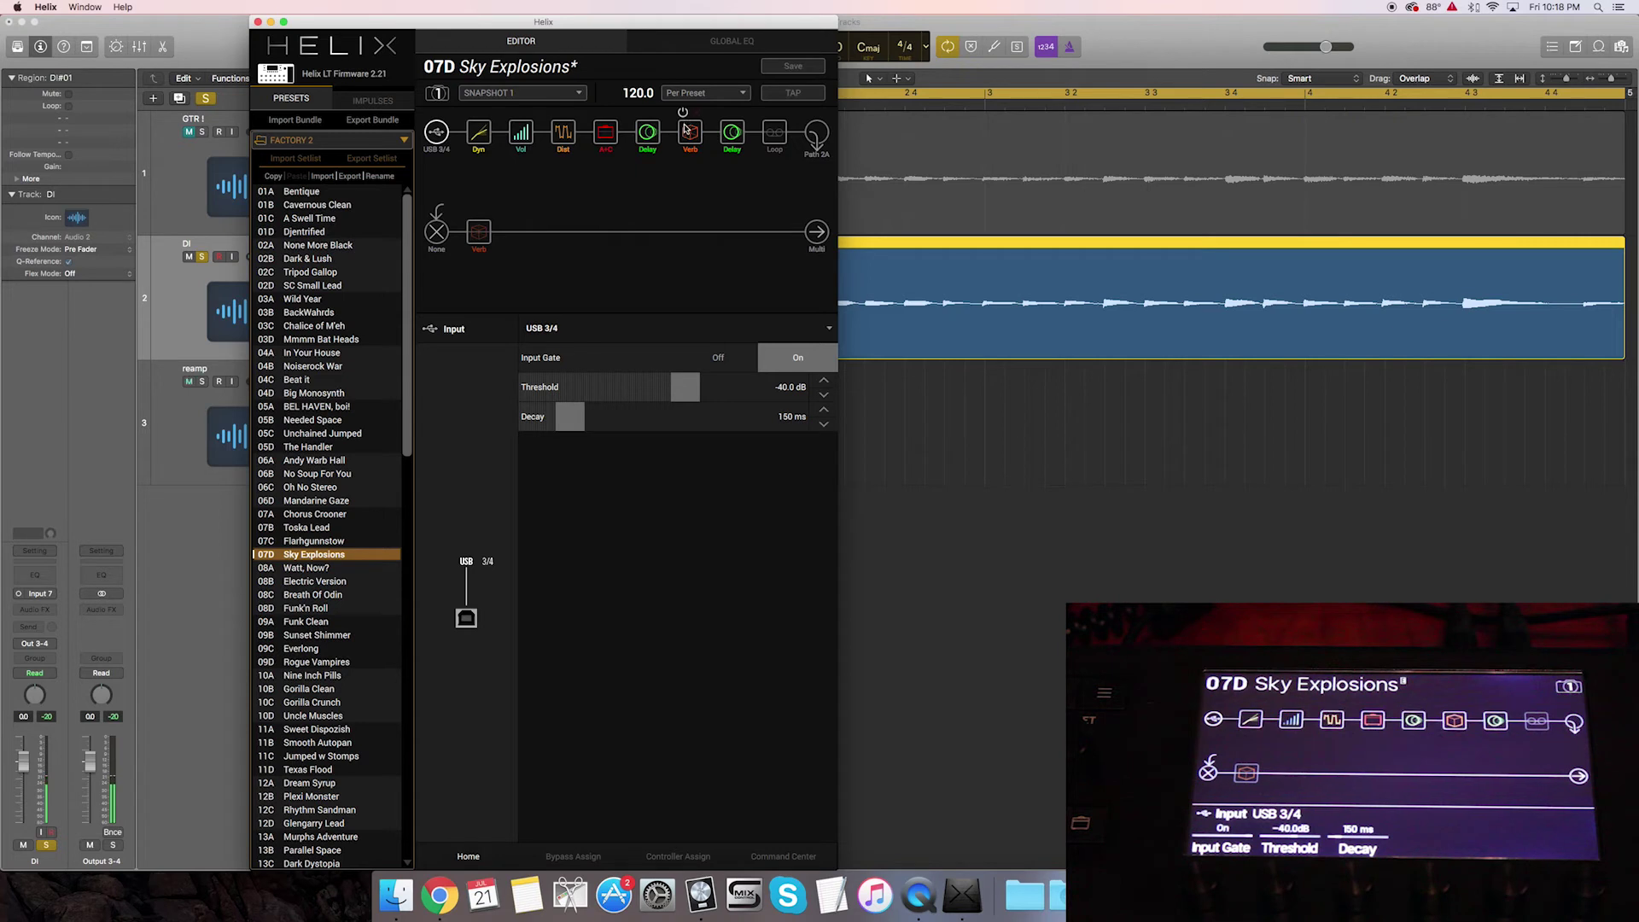
# - Lower the Jazz Rivet 120 Drive to 1.5 and the Cave reverb Mix to 33%
pyautogui.click(605, 131)
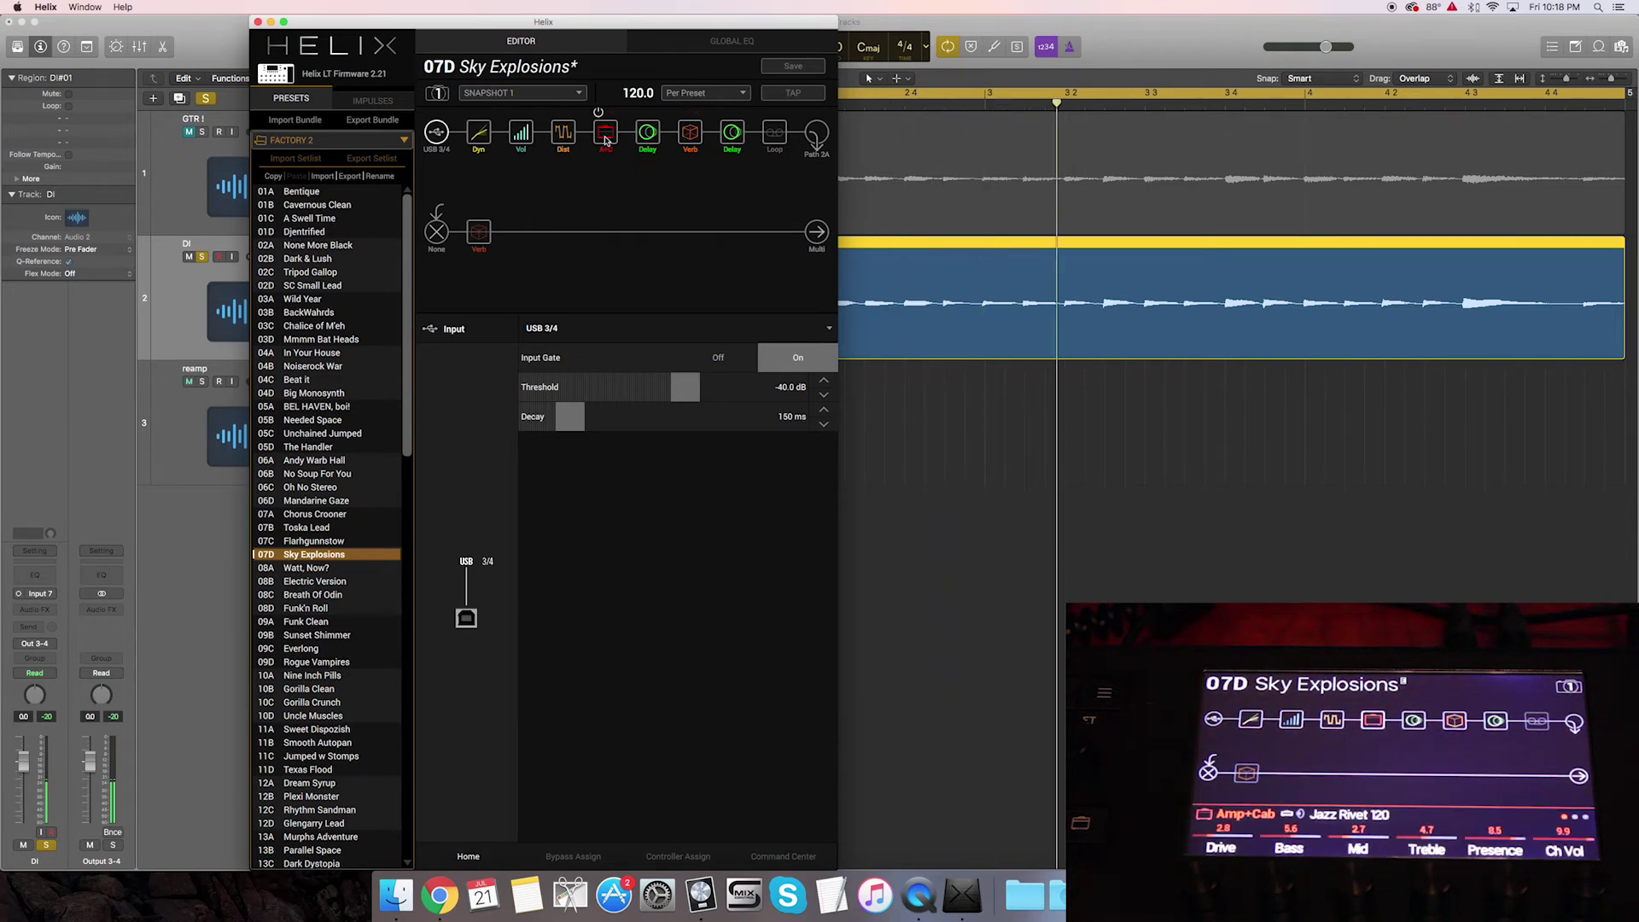
pyautogui.moveTo(606, 357); pyautogui.dragTo(572, 374)
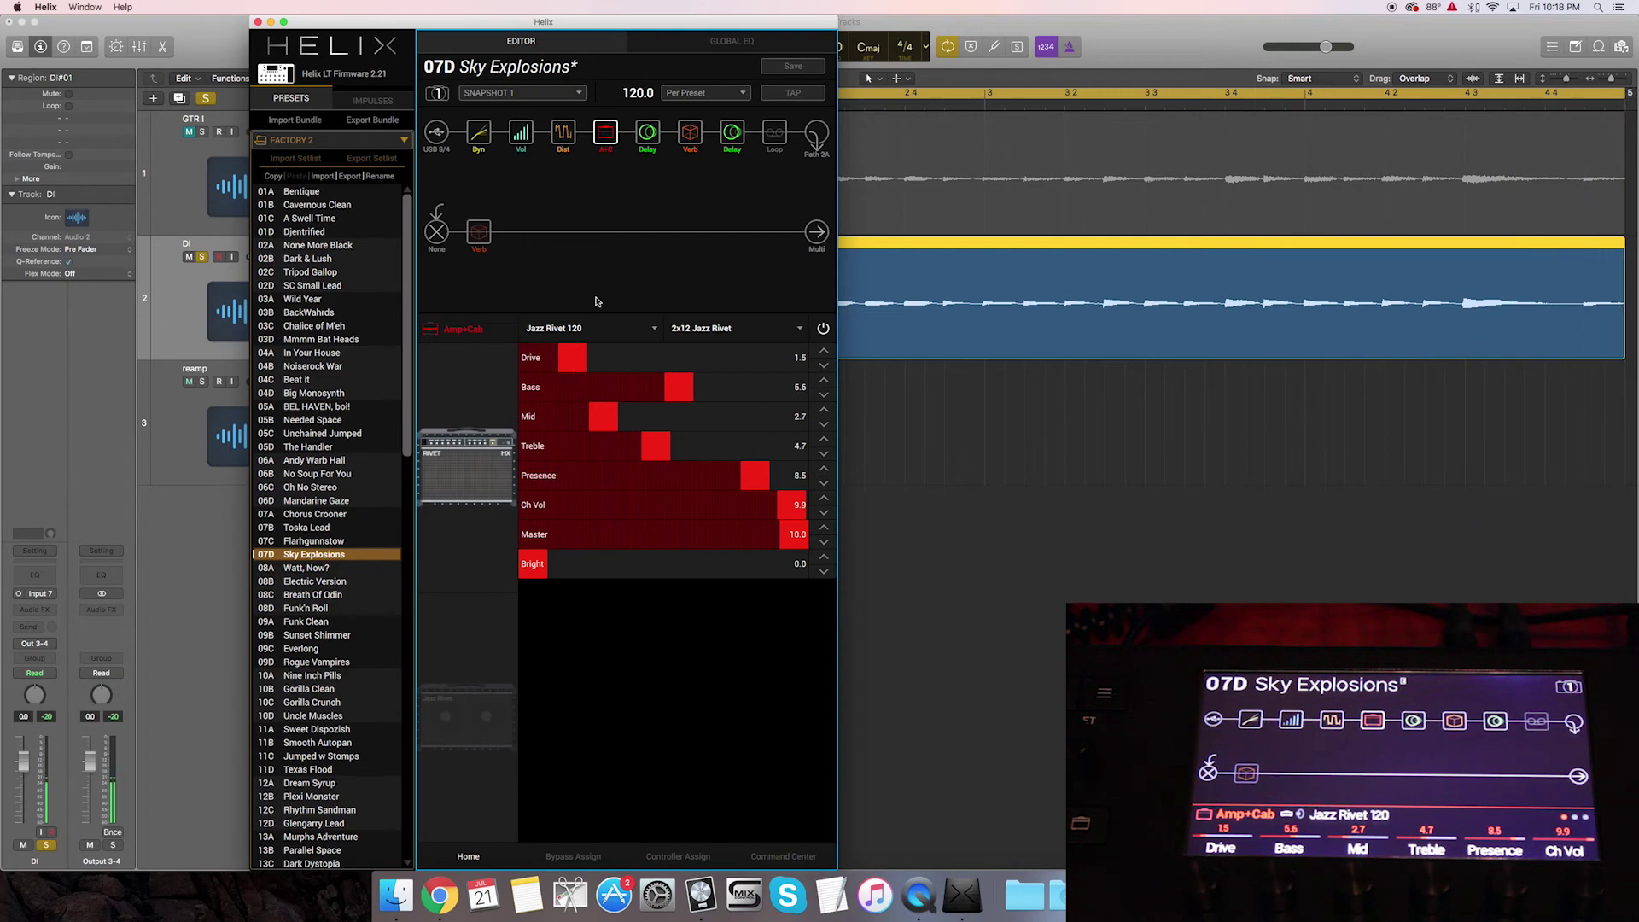
pyautogui.click(689, 132)
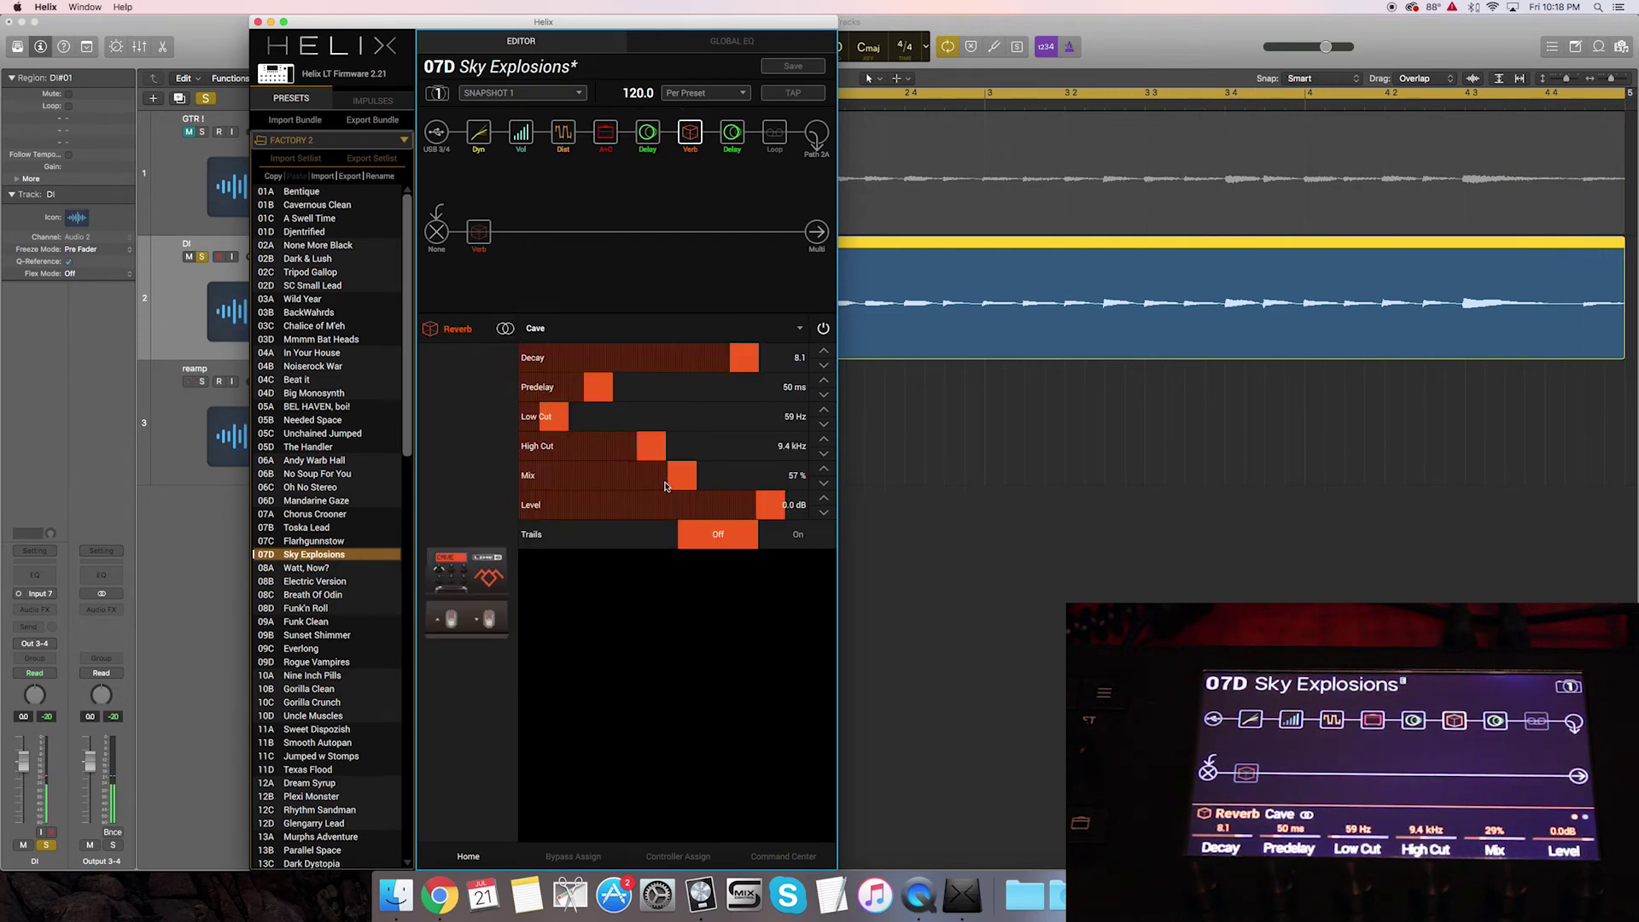
pyautogui.moveTo(675, 476); pyautogui.dragTo(611, 482)
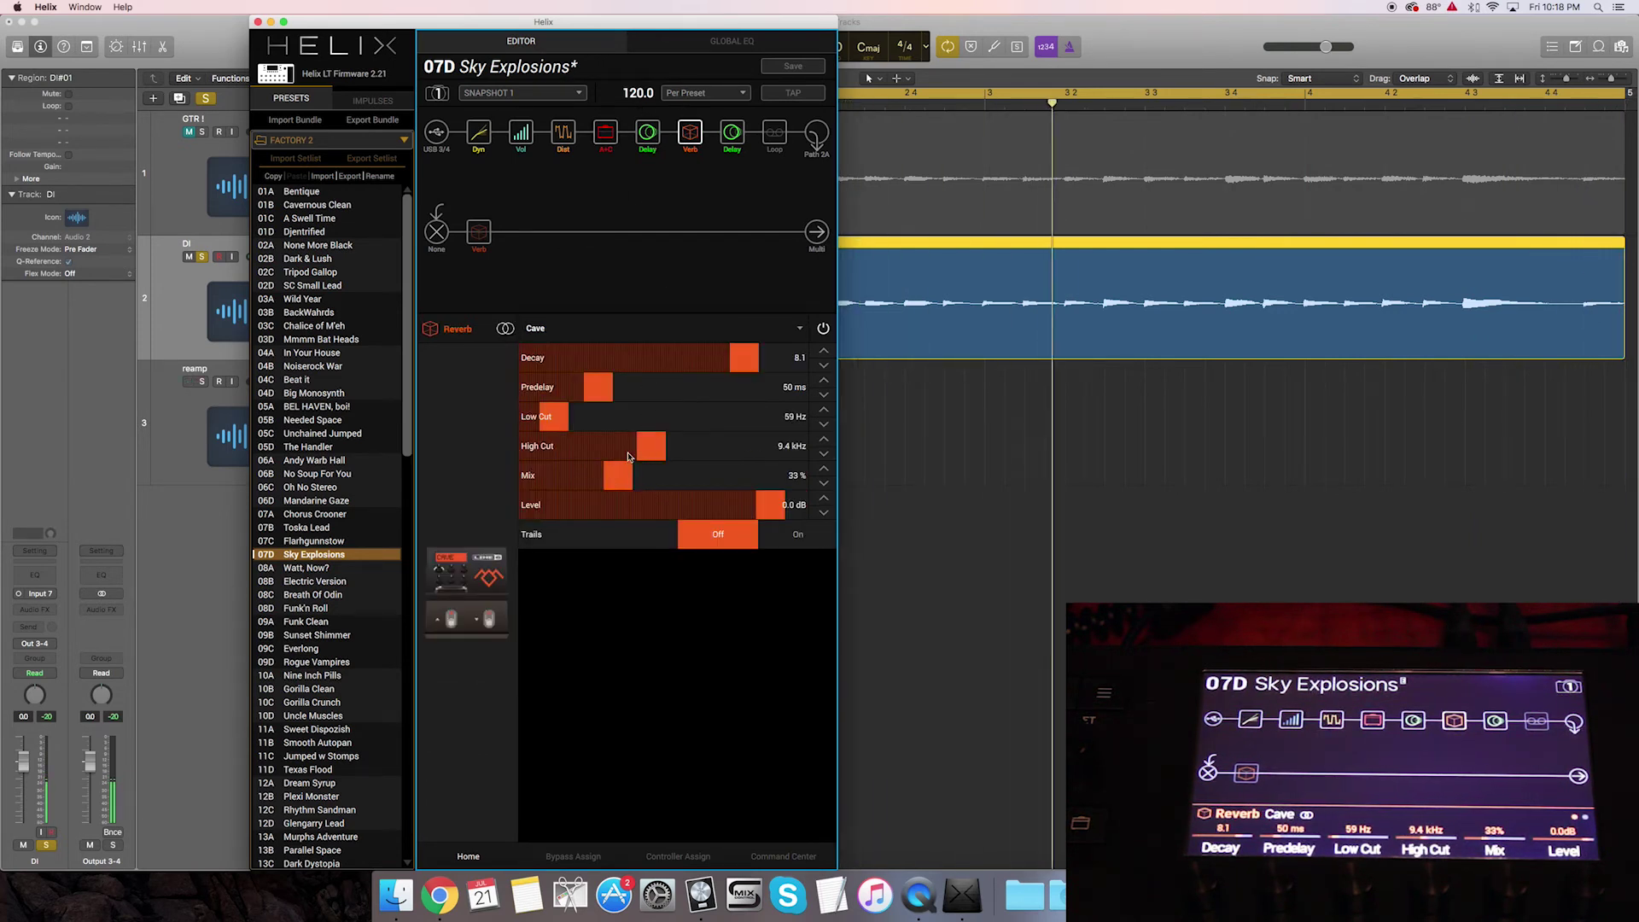
pyautogui.click(559, 126)
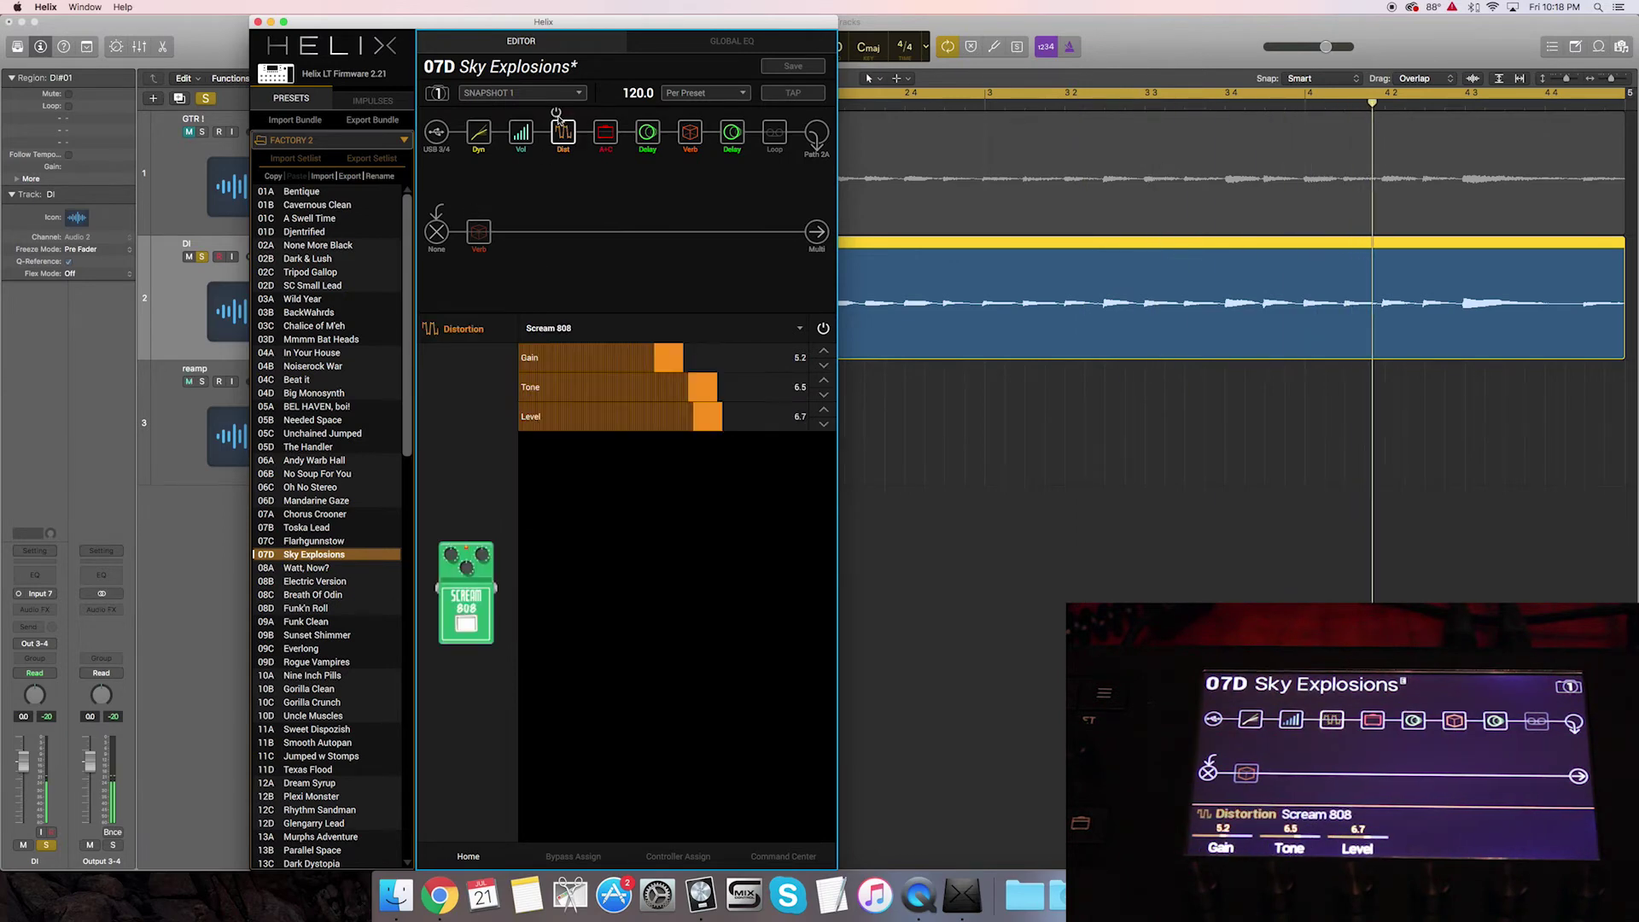
pyautogui.click(271, 22)
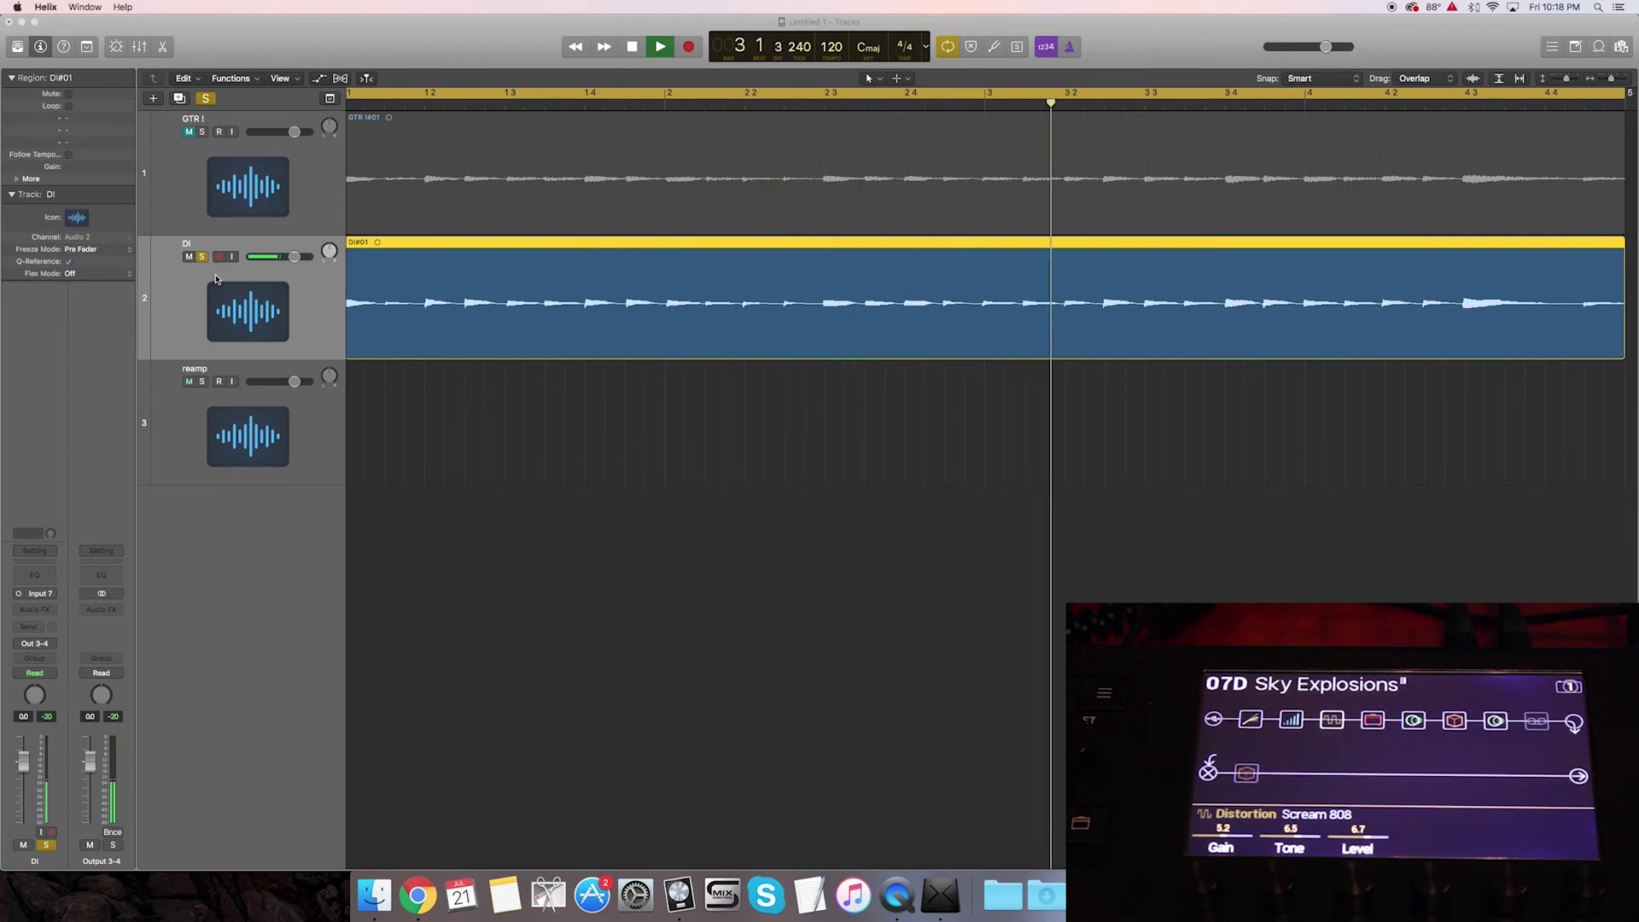
pyautogui.click(395, 529)
# - Unsolo DI, arm the reamp track, and record the reamped take onto it
pyautogui.press('space')
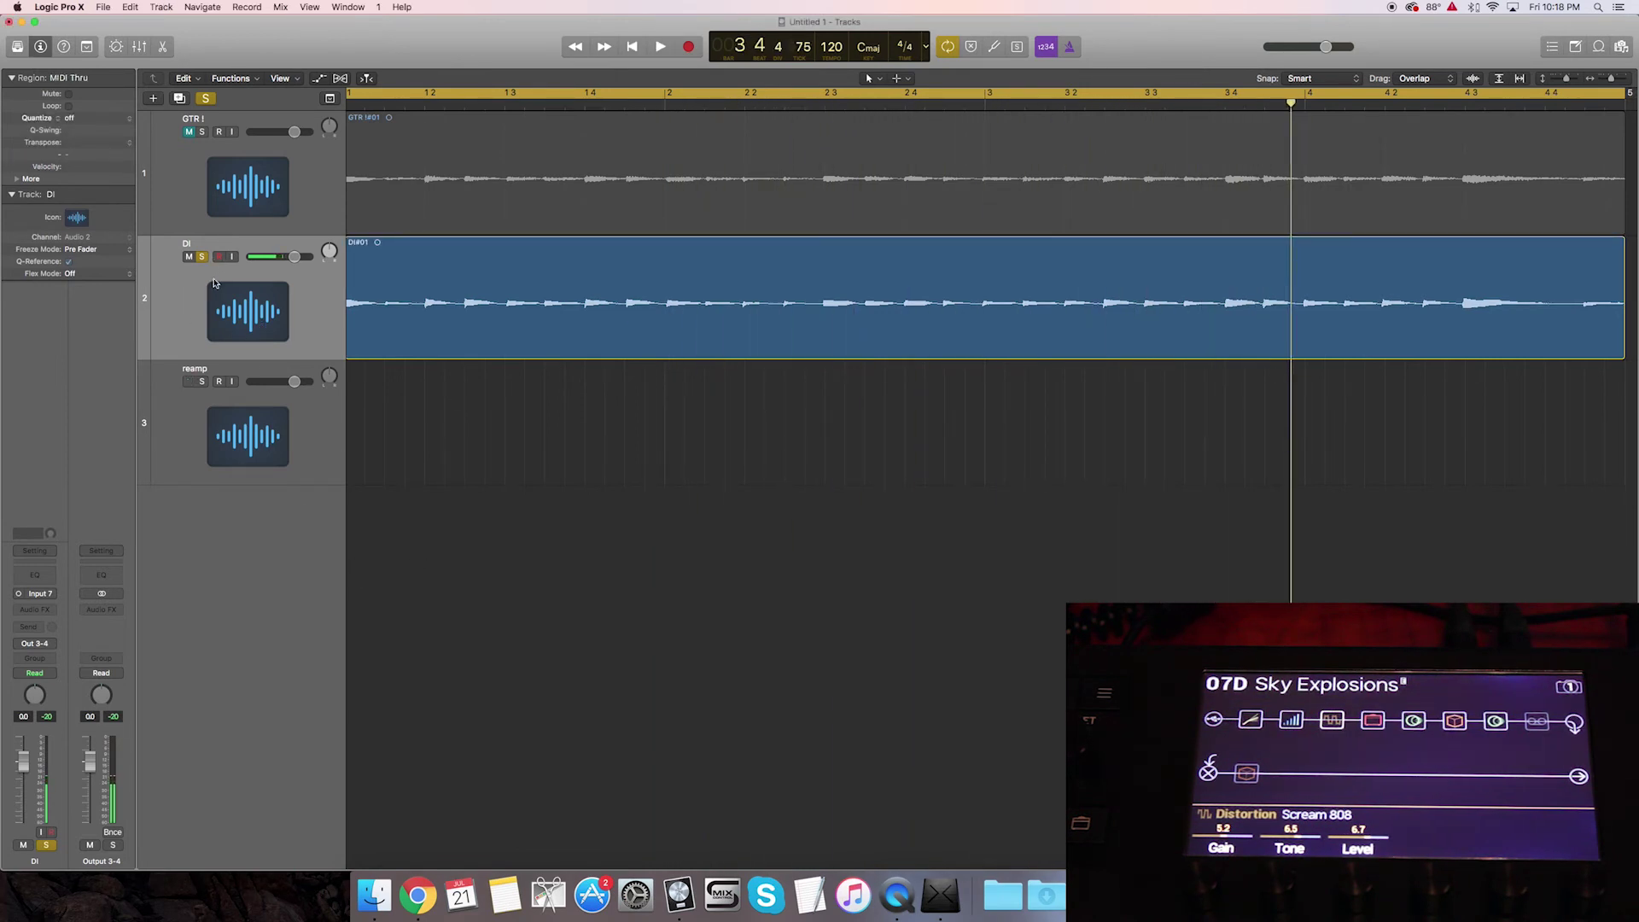
pyautogui.click(203, 257)
pyautogui.click(221, 429)
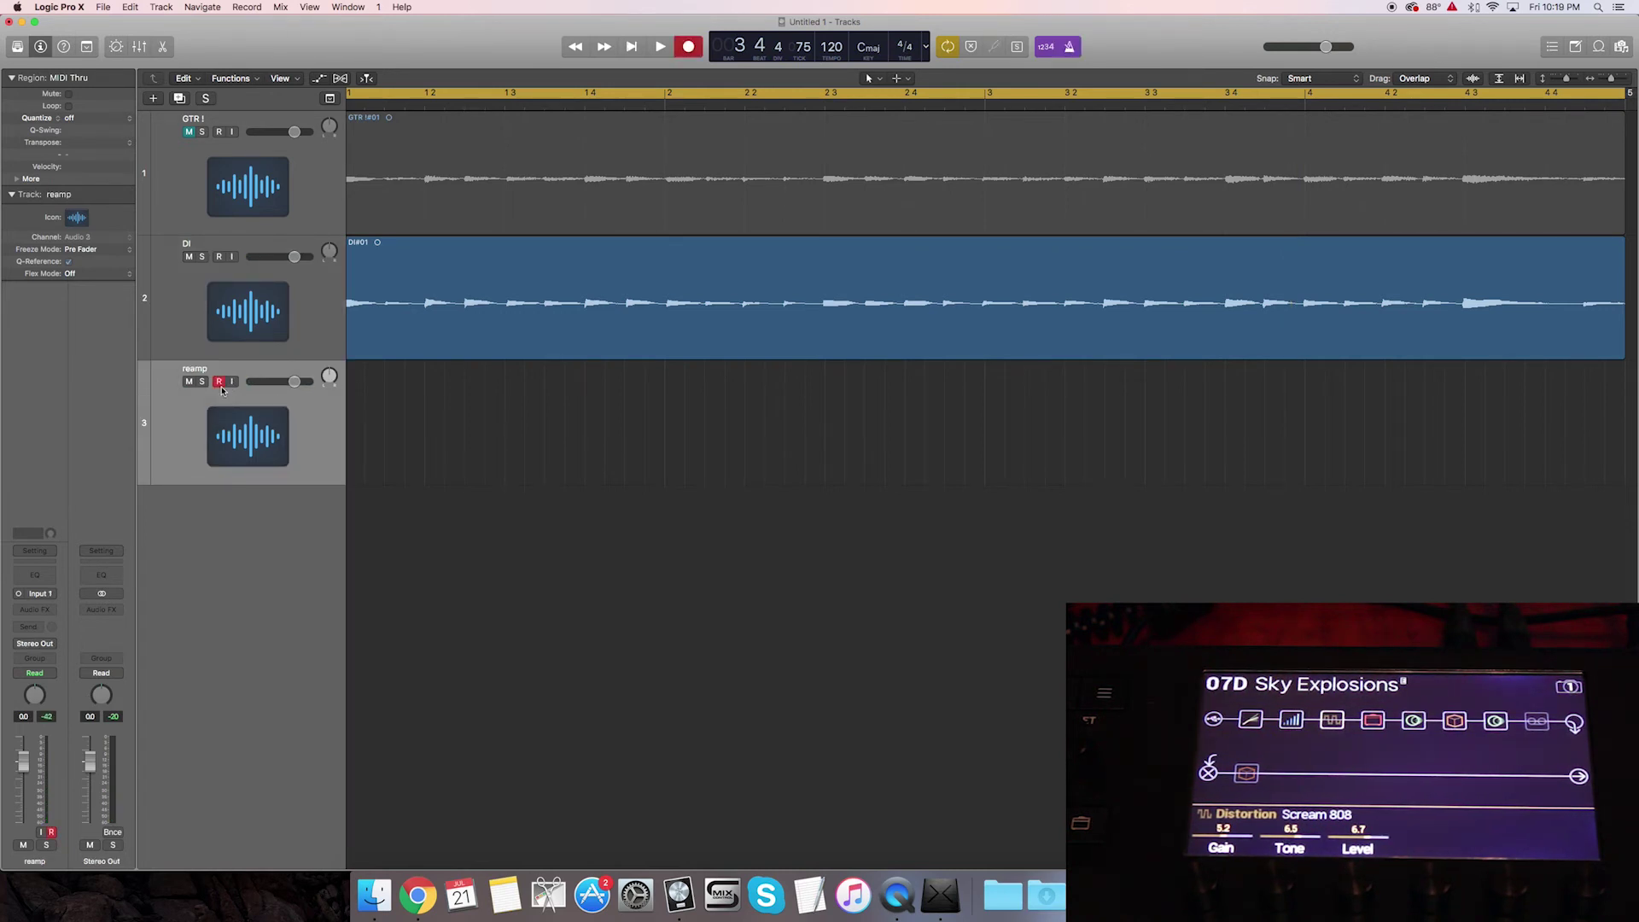
pyautogui.press('r')
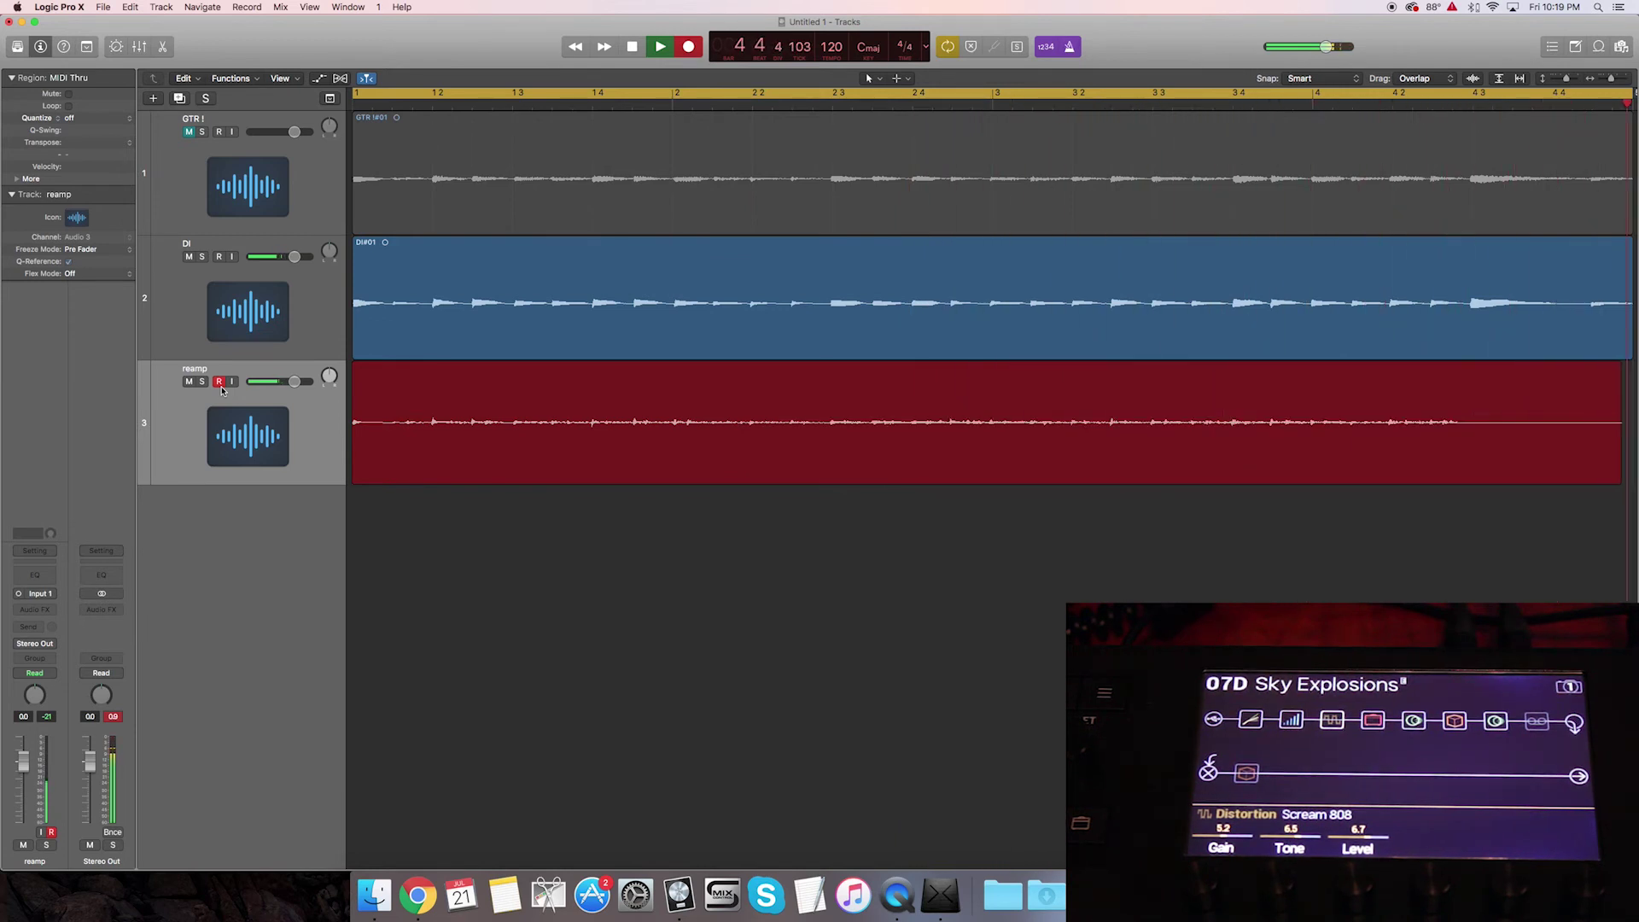
pyautogui.press('space')
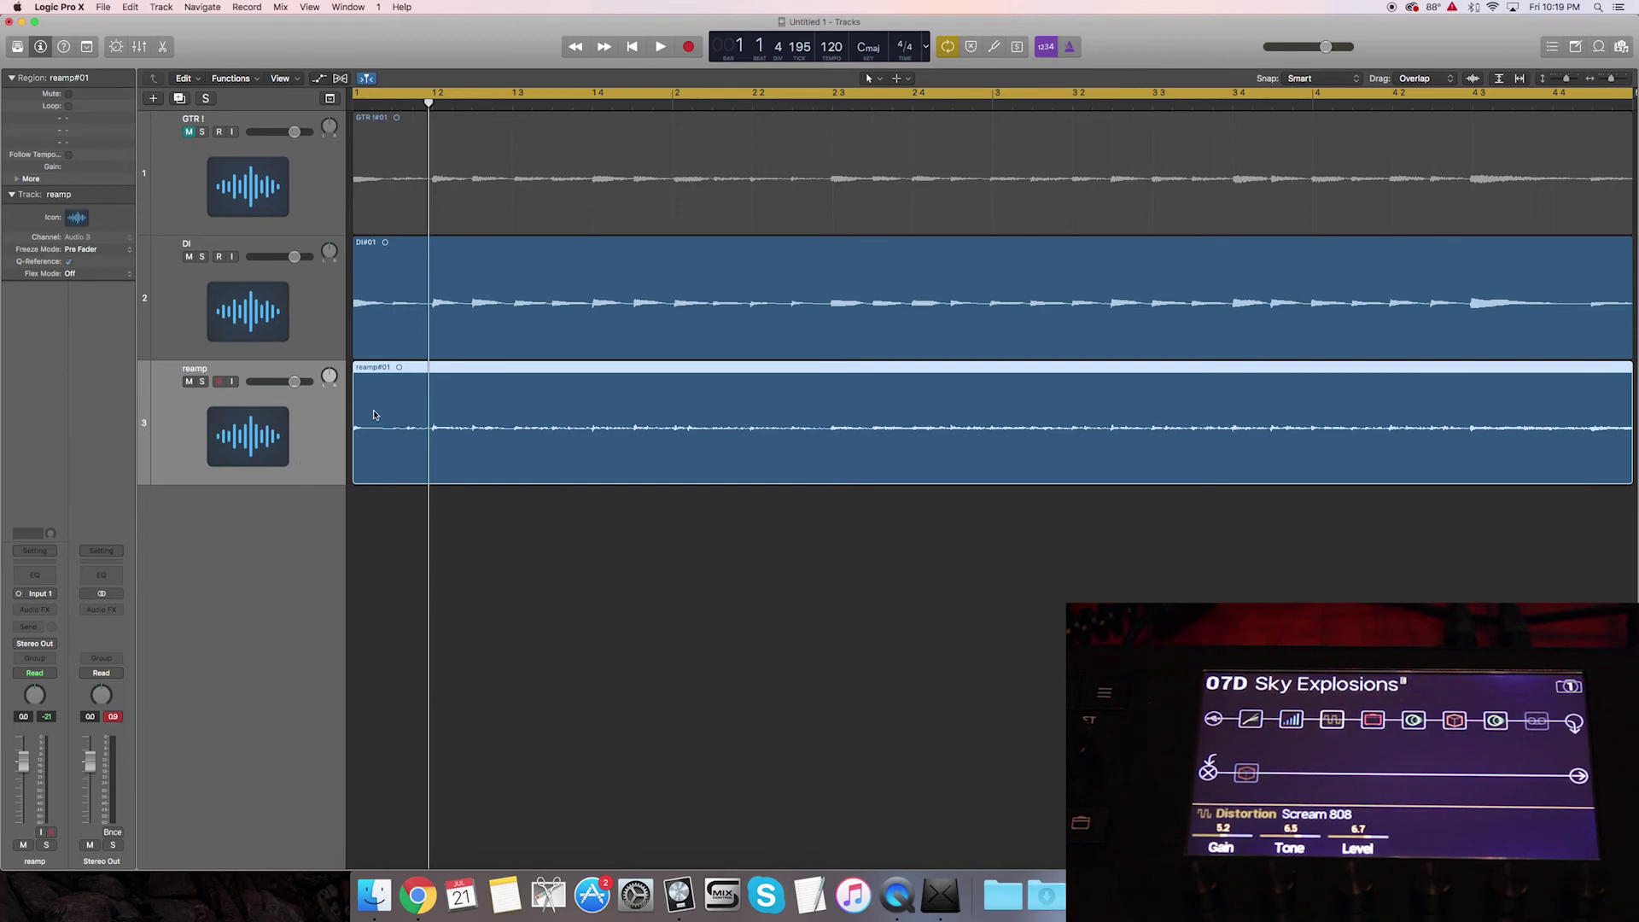
pyautogui.hscroll(2, 386, 536)
# - Reopen HX Edit and set the Amp+Cab Drive to 3.6
pyautogui.click(942, 897)
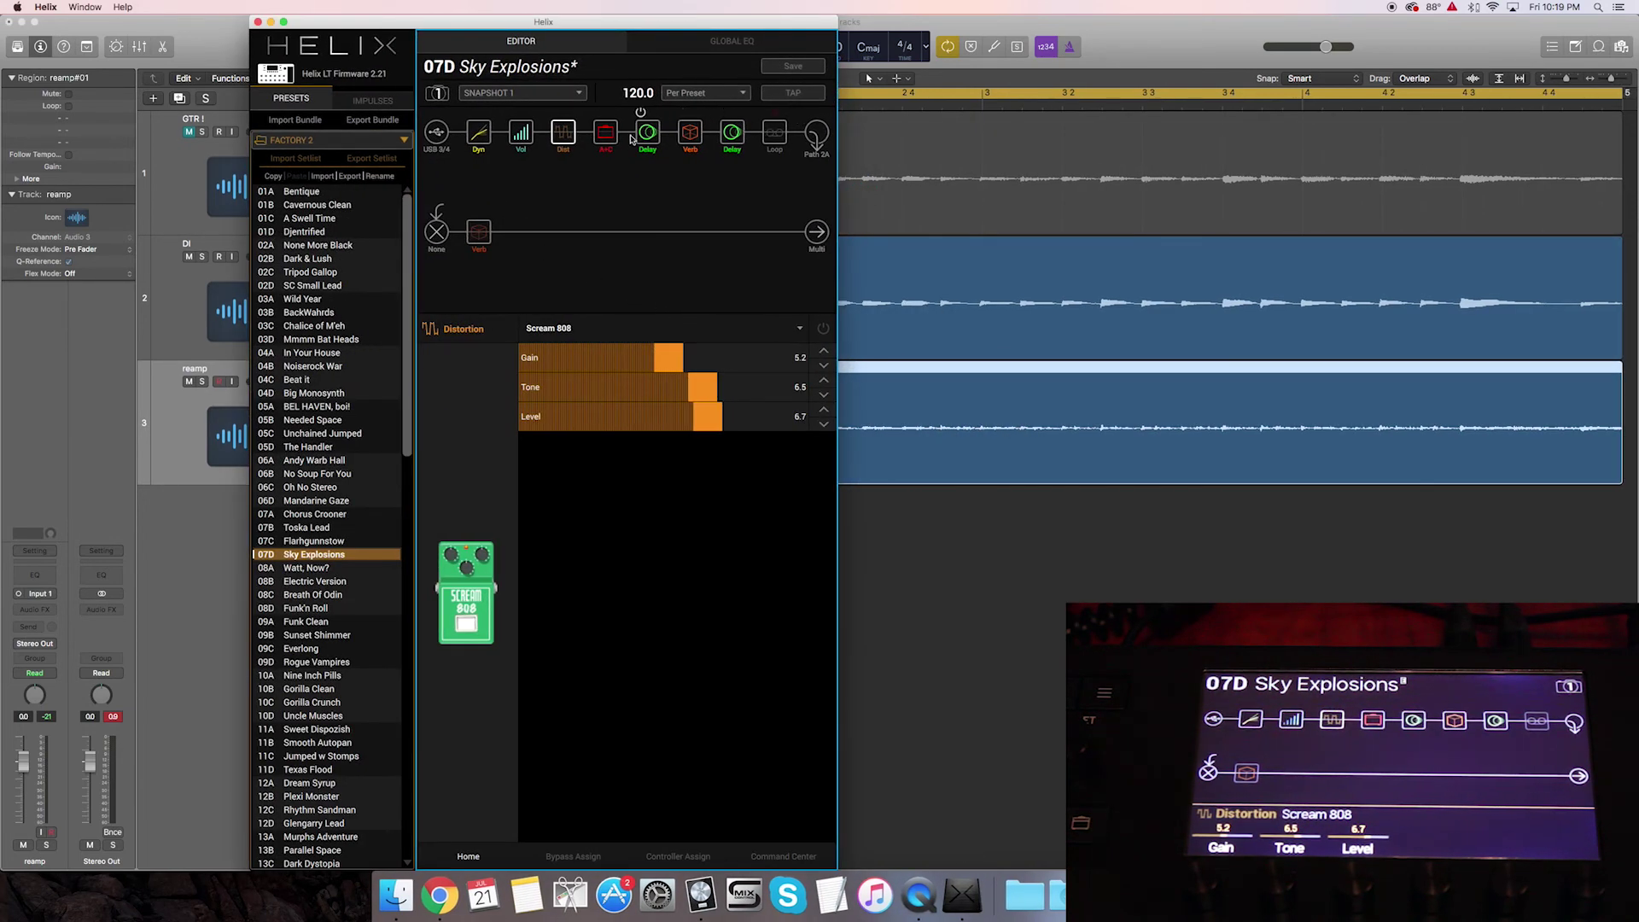
pyautogui.click(603, 137)
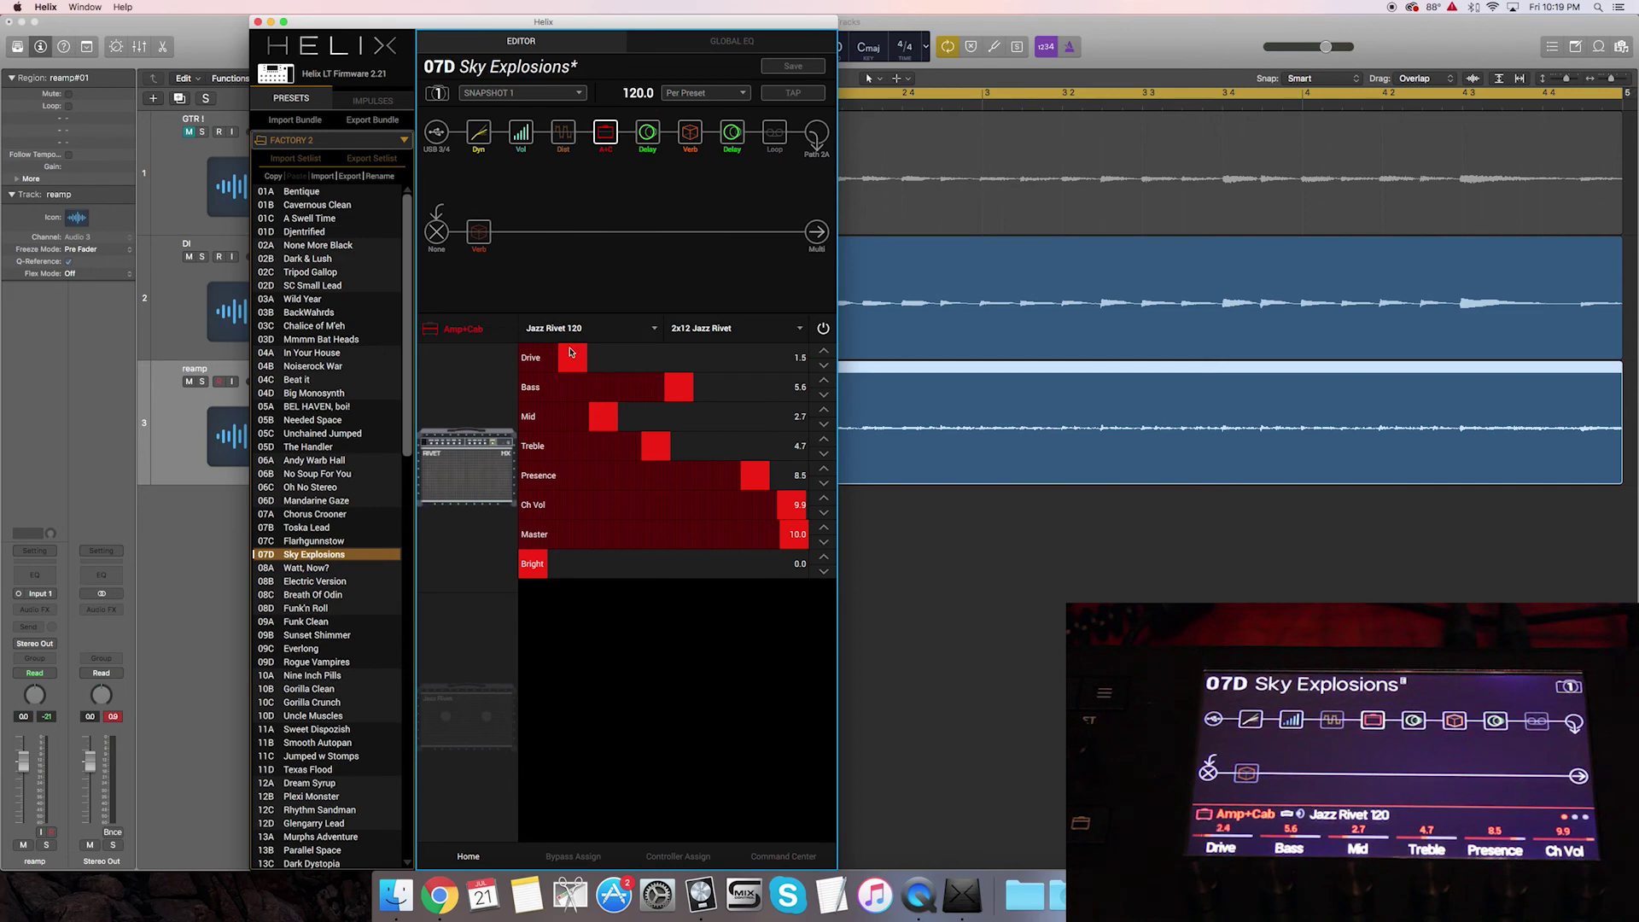
pyautogui.moveTo(571, 353); pyautogui.dragTo(626, 352)
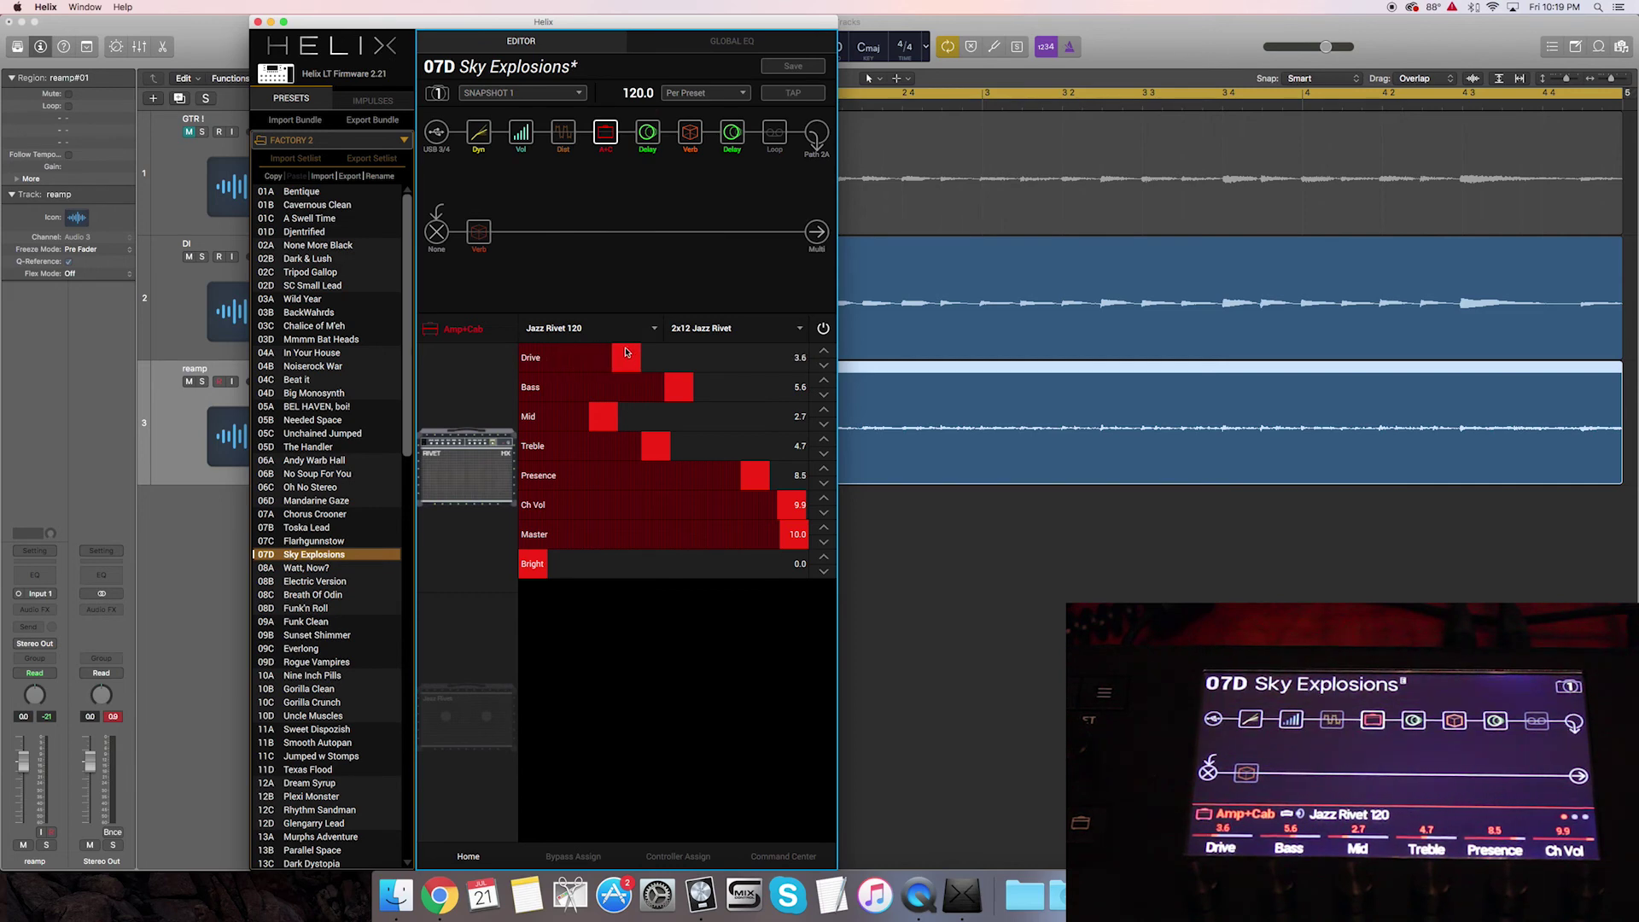
pyautogui.click(269, 22)
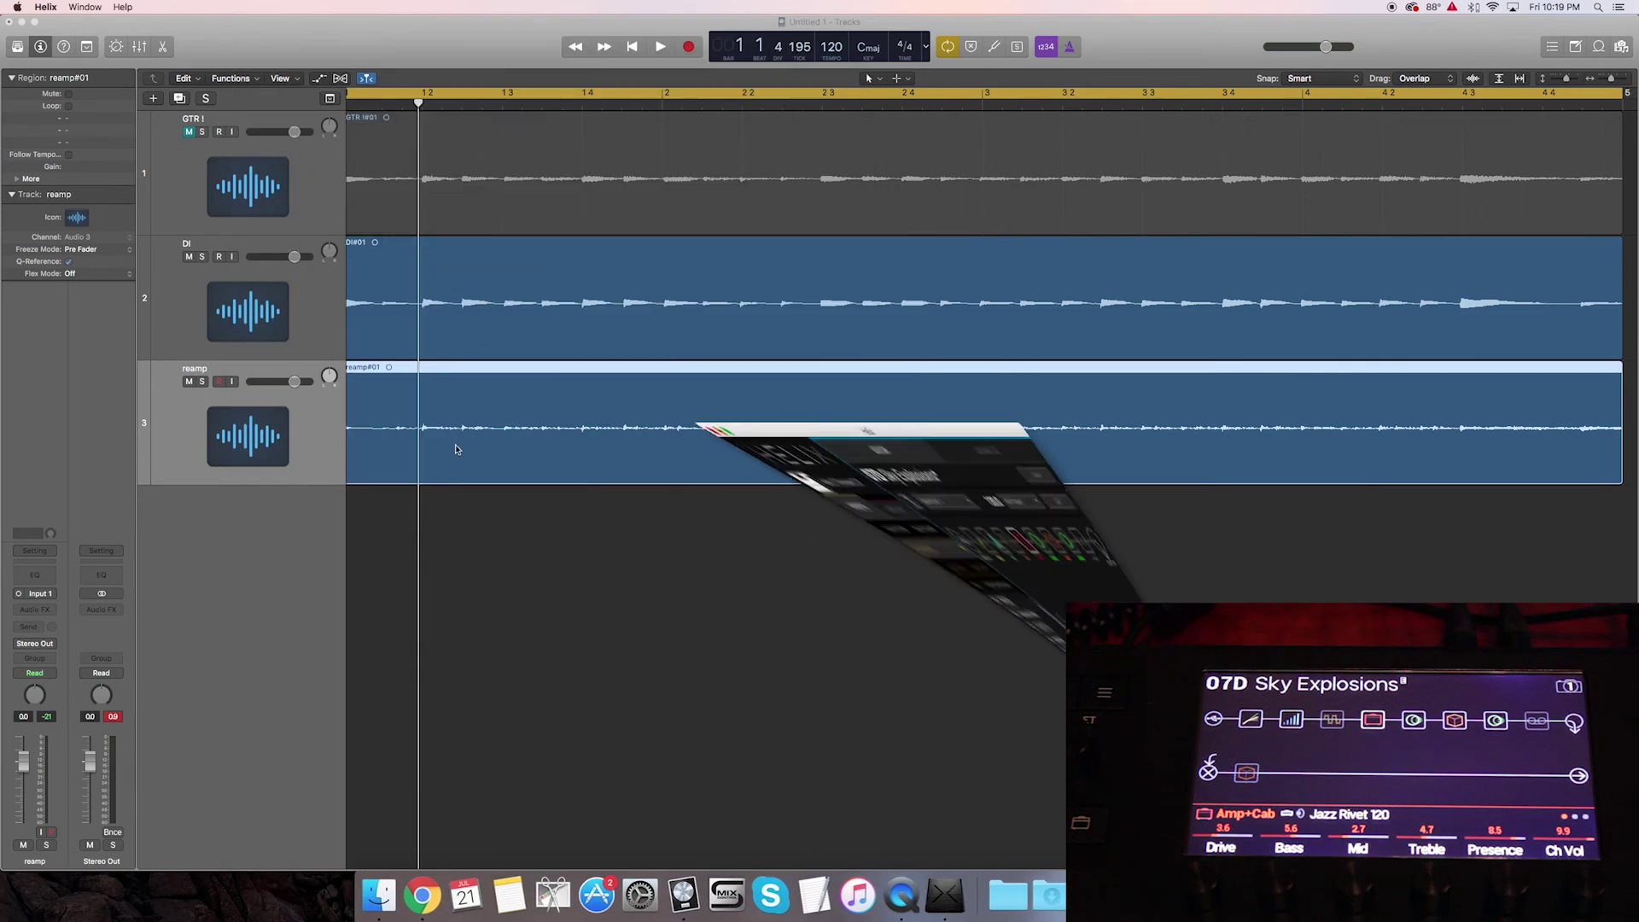
# - Record a second reamp take into the 'reamp: Comp A' take folder and collapse the take lanes
pyautogui.click(573, 517)
pyautogui.press('r')
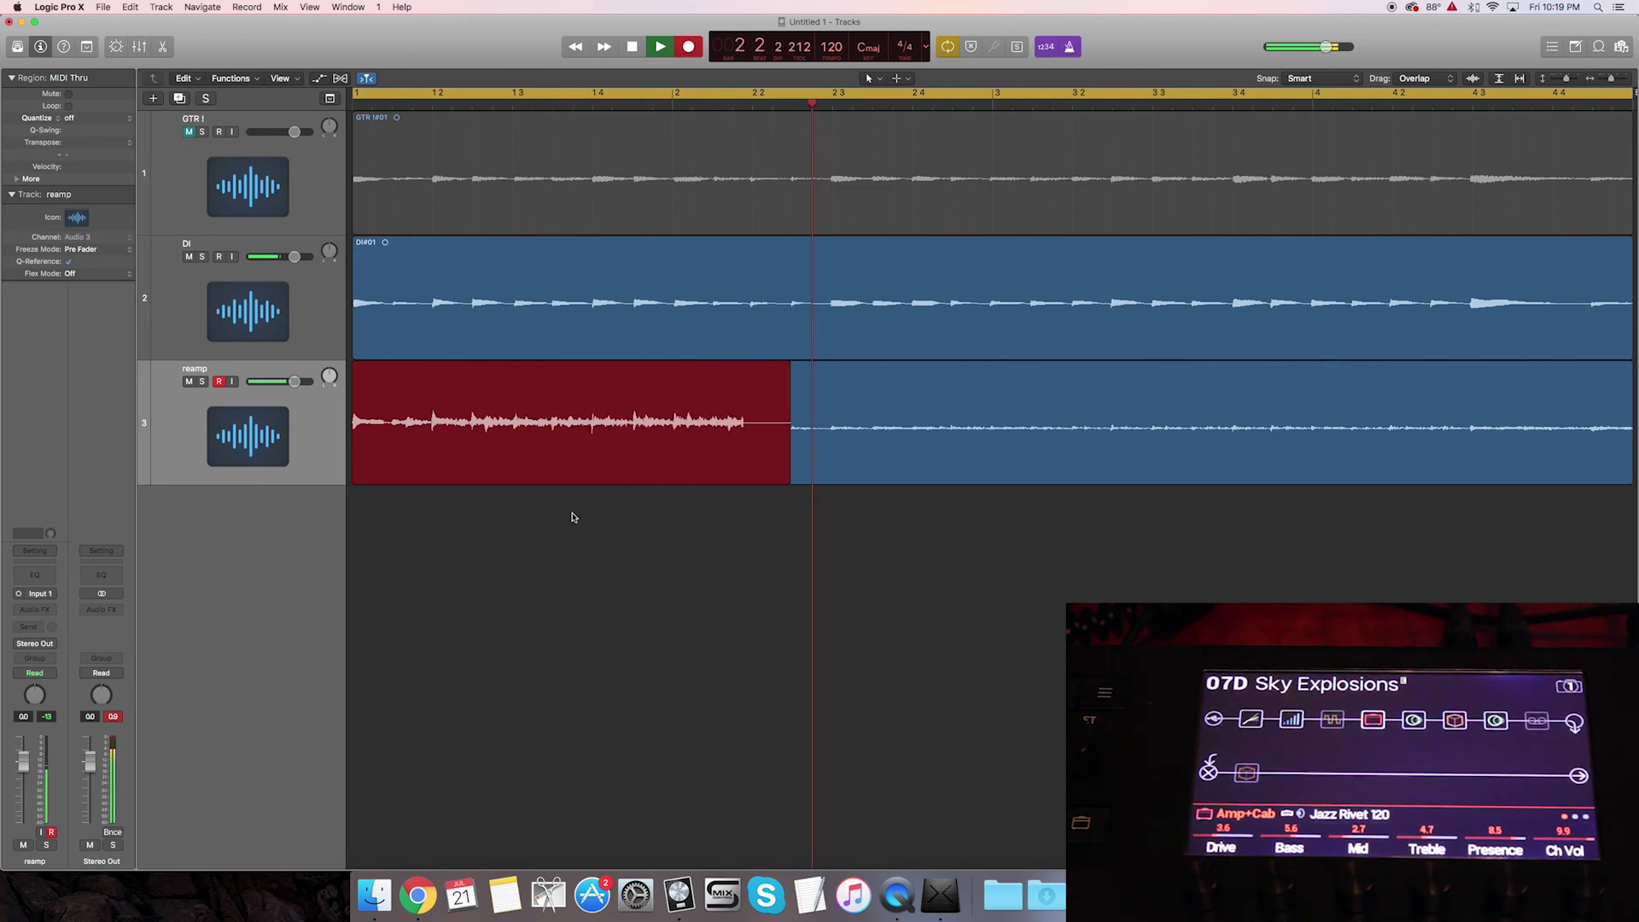
pyautogui.press('space')
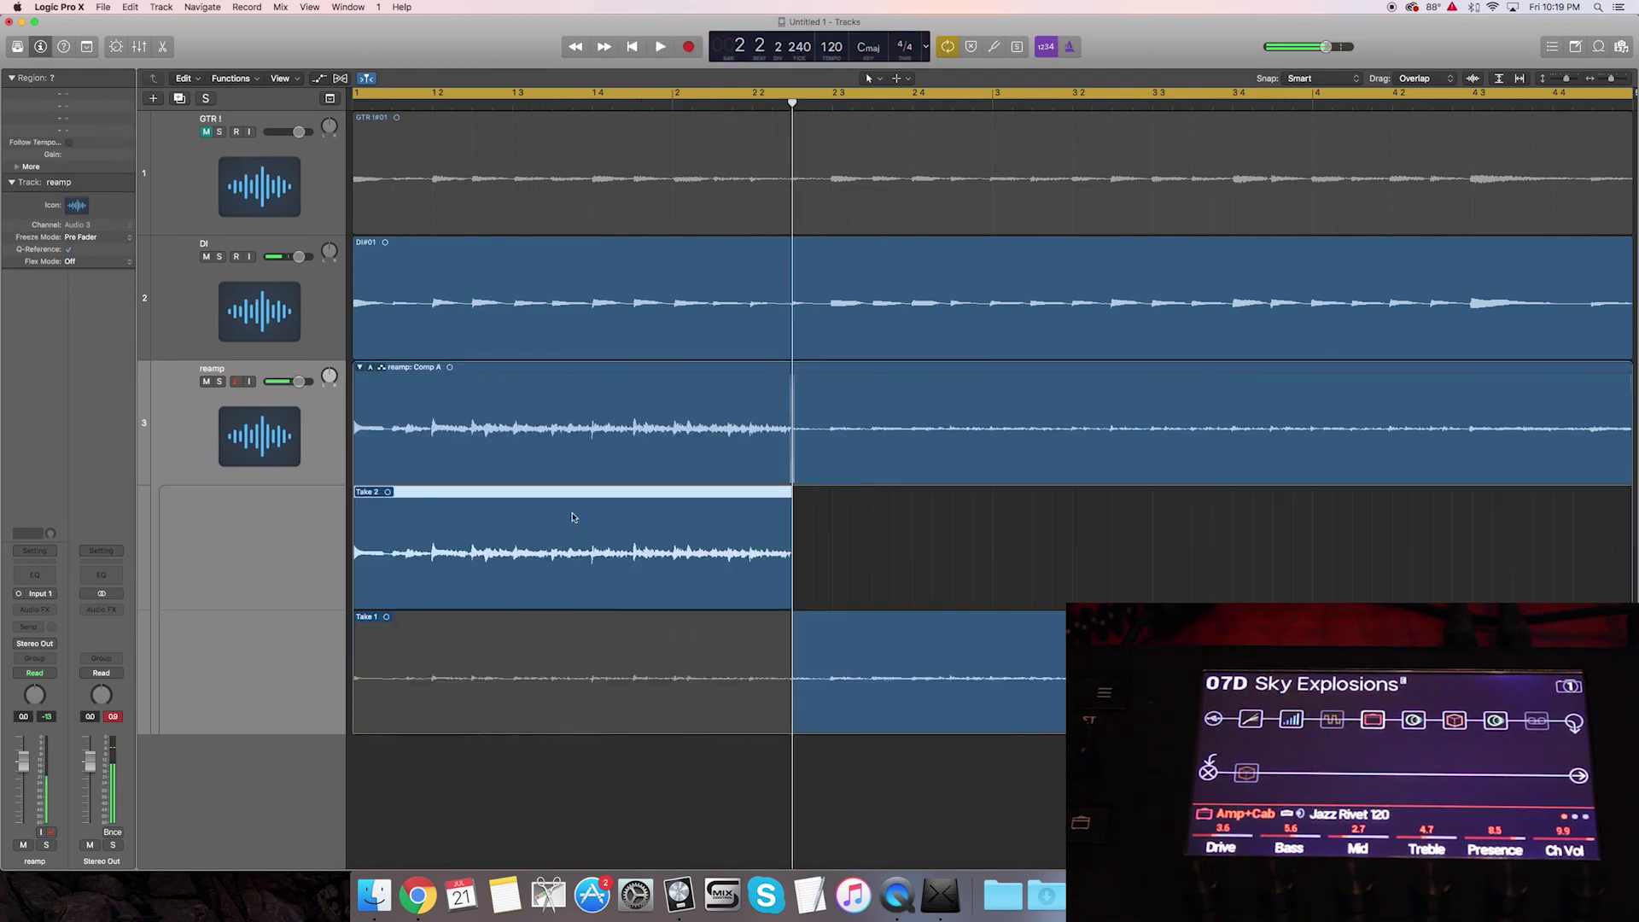
pyautogui.click(359, 367)
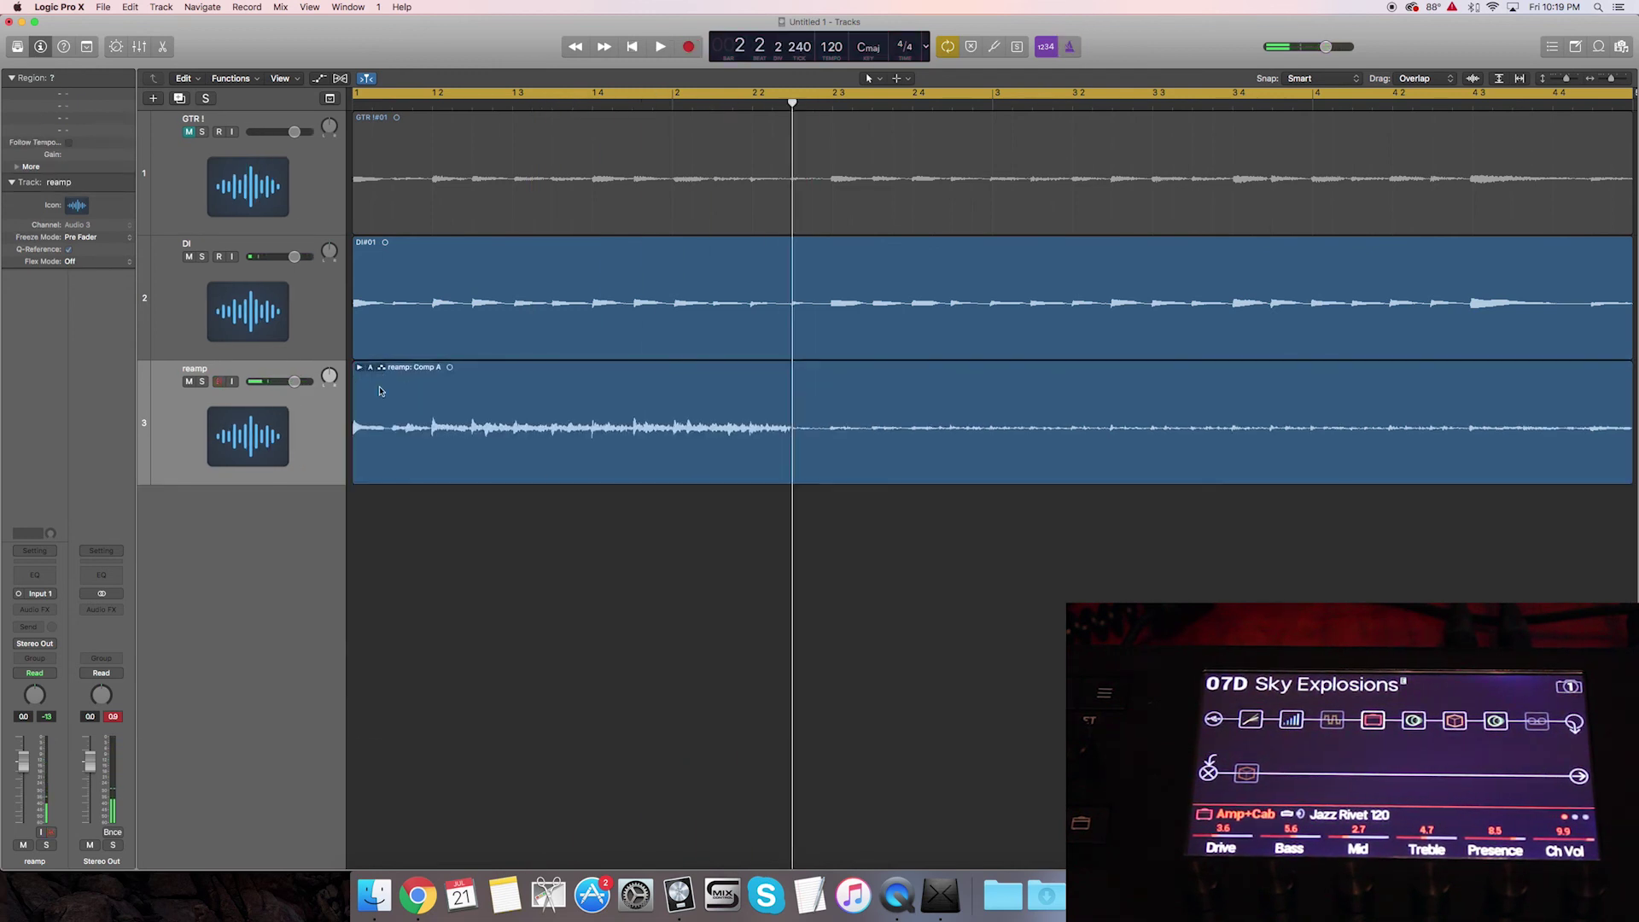
# - Audition the new reamp take soloed, then unsolo reamp and solo the GTR track
pyautogui.click(202, 382)
pyautogui.press('space')
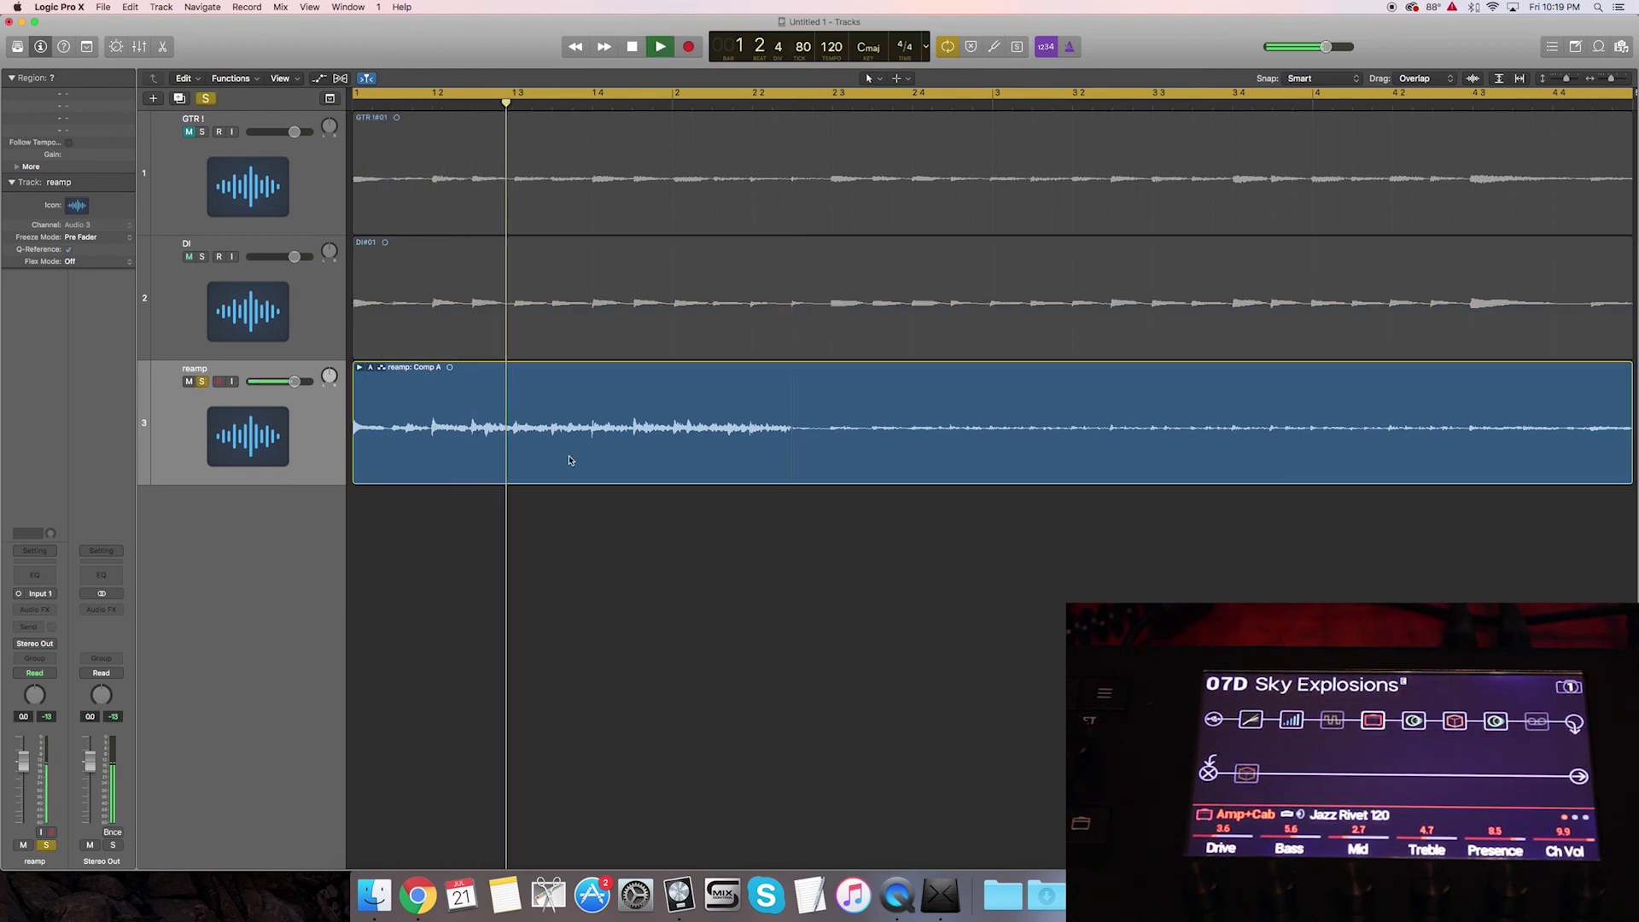
pyautogui.press('space')
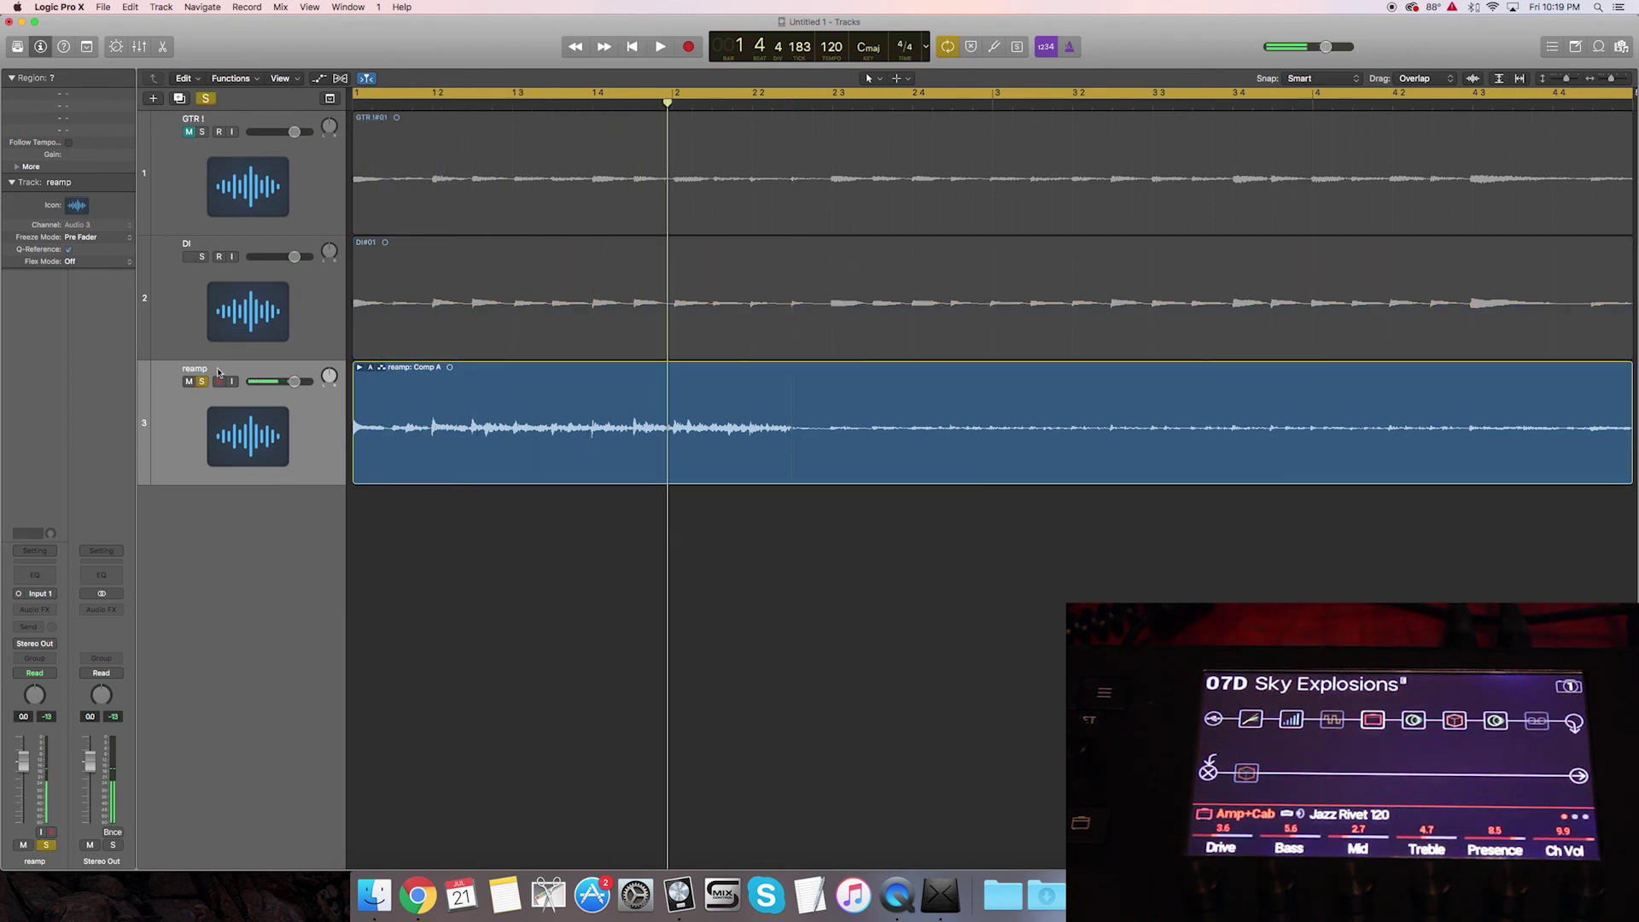
pyautogui.click(202, 382)
pyautogui.click(203, 132)
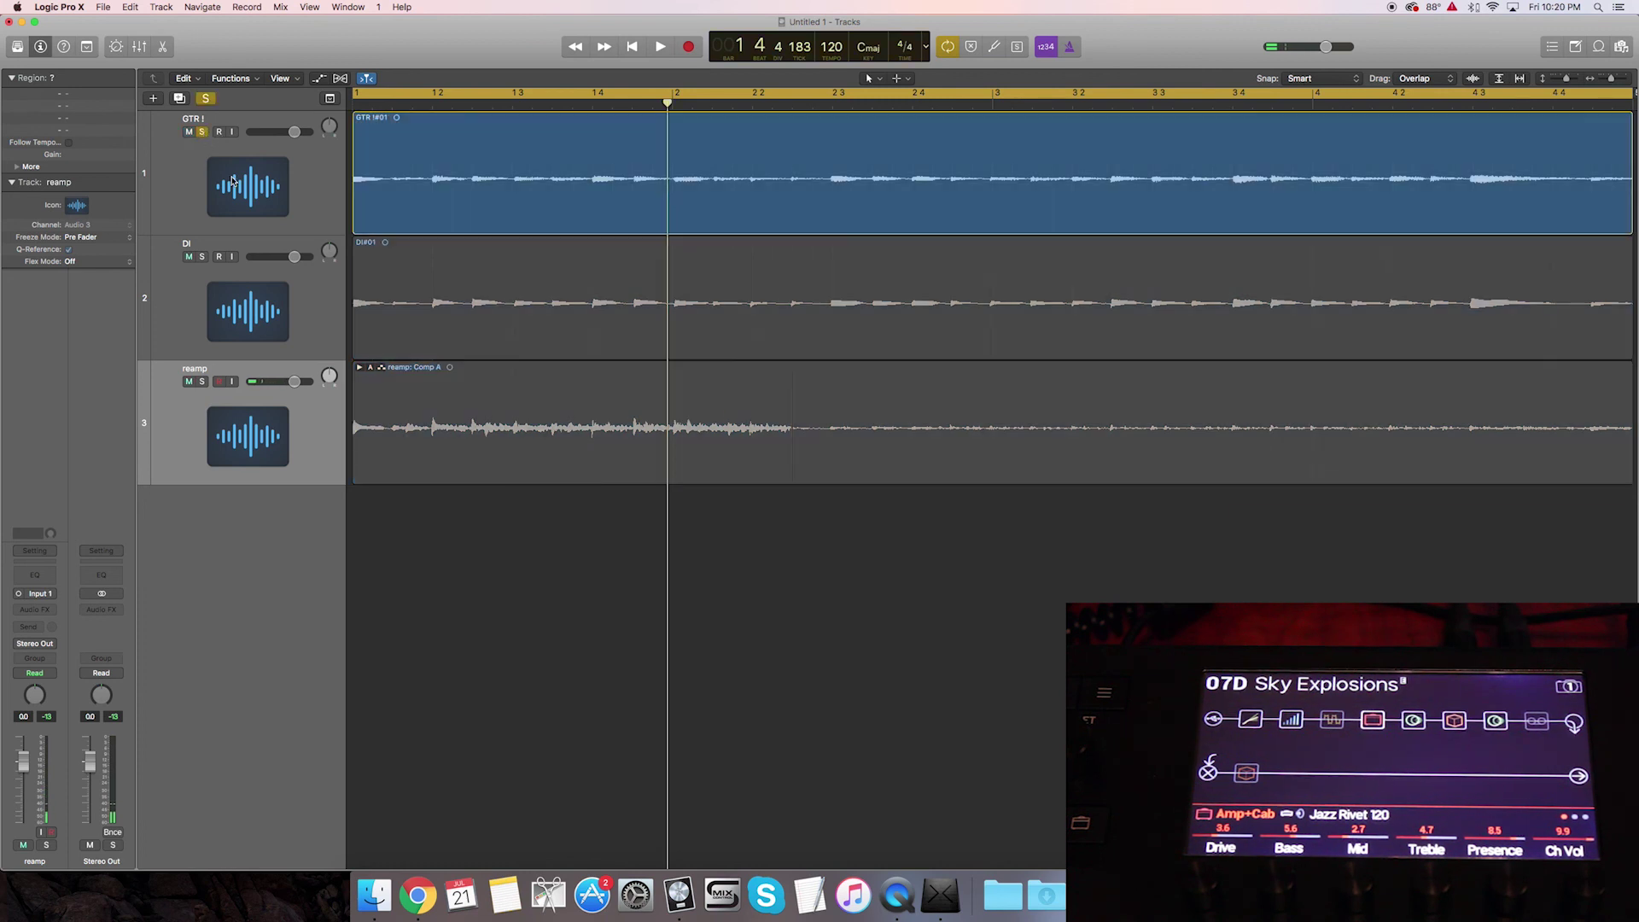
# - While GTR plays, adjust the GTR pan and set the reamp track's pan to +7
pyautogui.press('space')
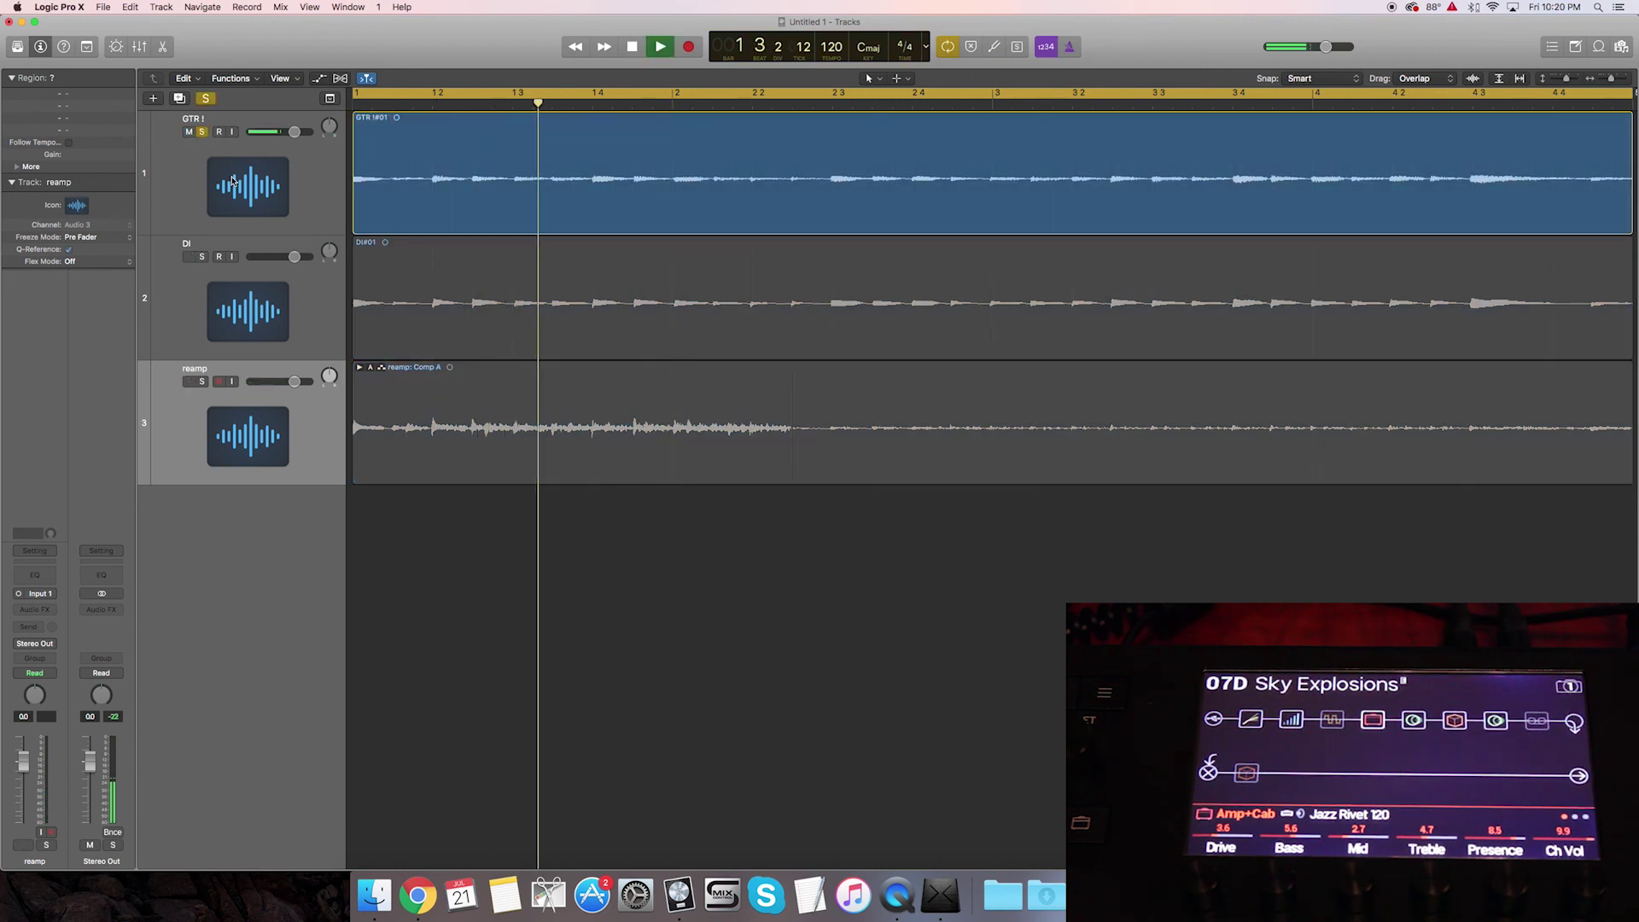
pyautogui.moveTo(329, 126); pyautogui.dragTo(328, 119)
pyautogui.moveTo(328, 375); pyautogui.dragTo(329, 362)
# - Solo reamp alongside GTR and play both guitars together from the start
pyautogui.click(202, 382)
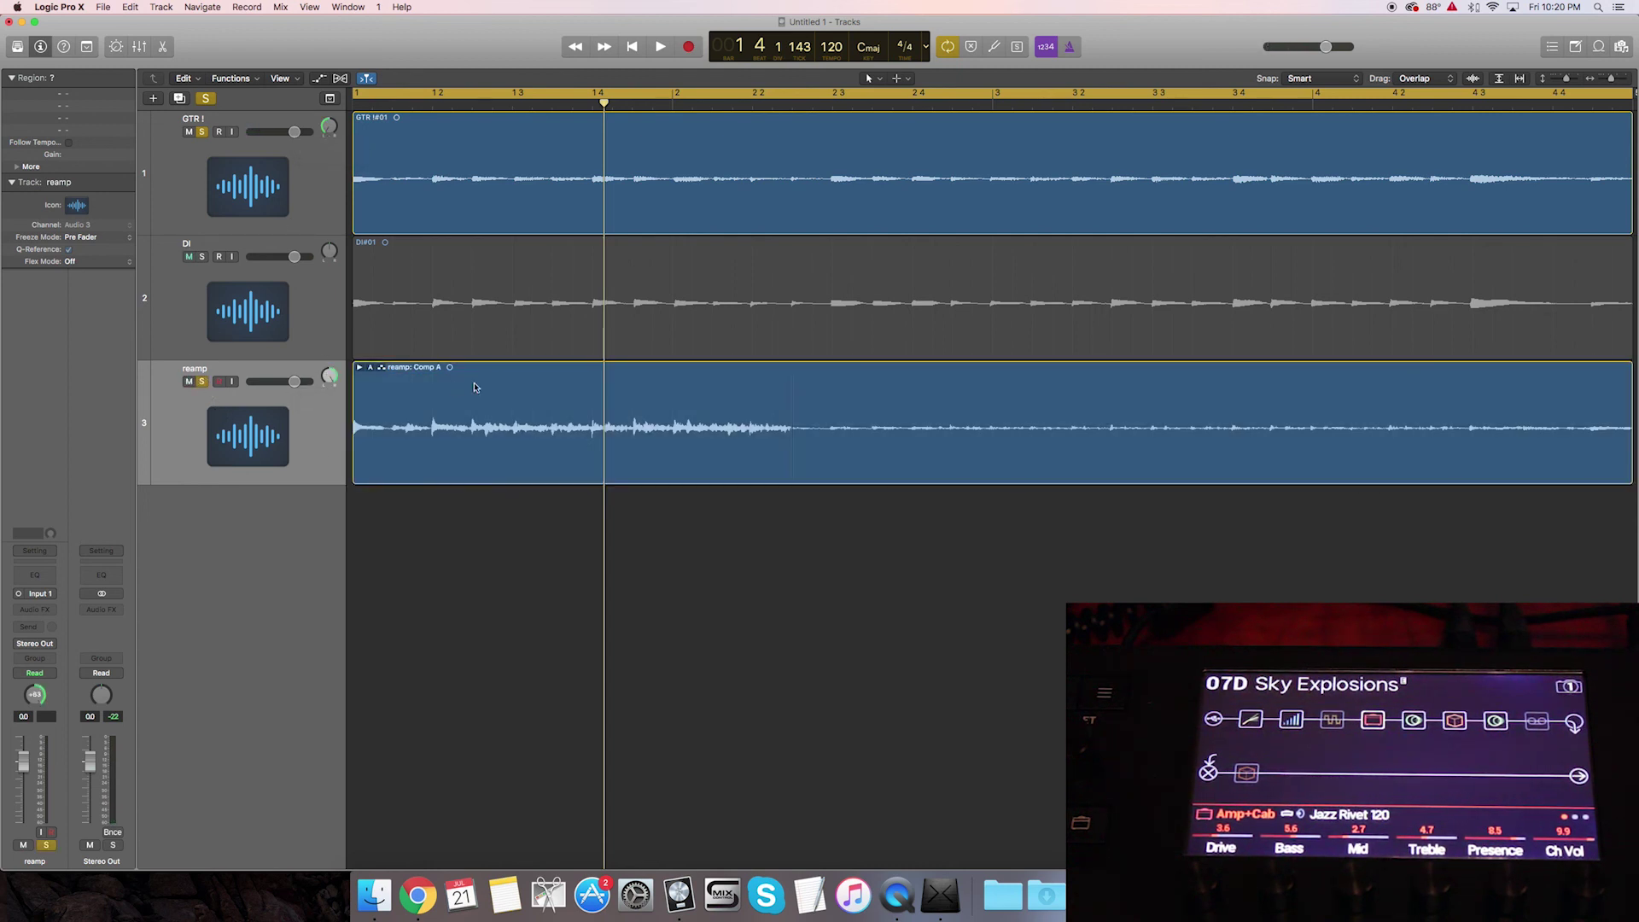
pyautogui.hotkey('shift', 'space')
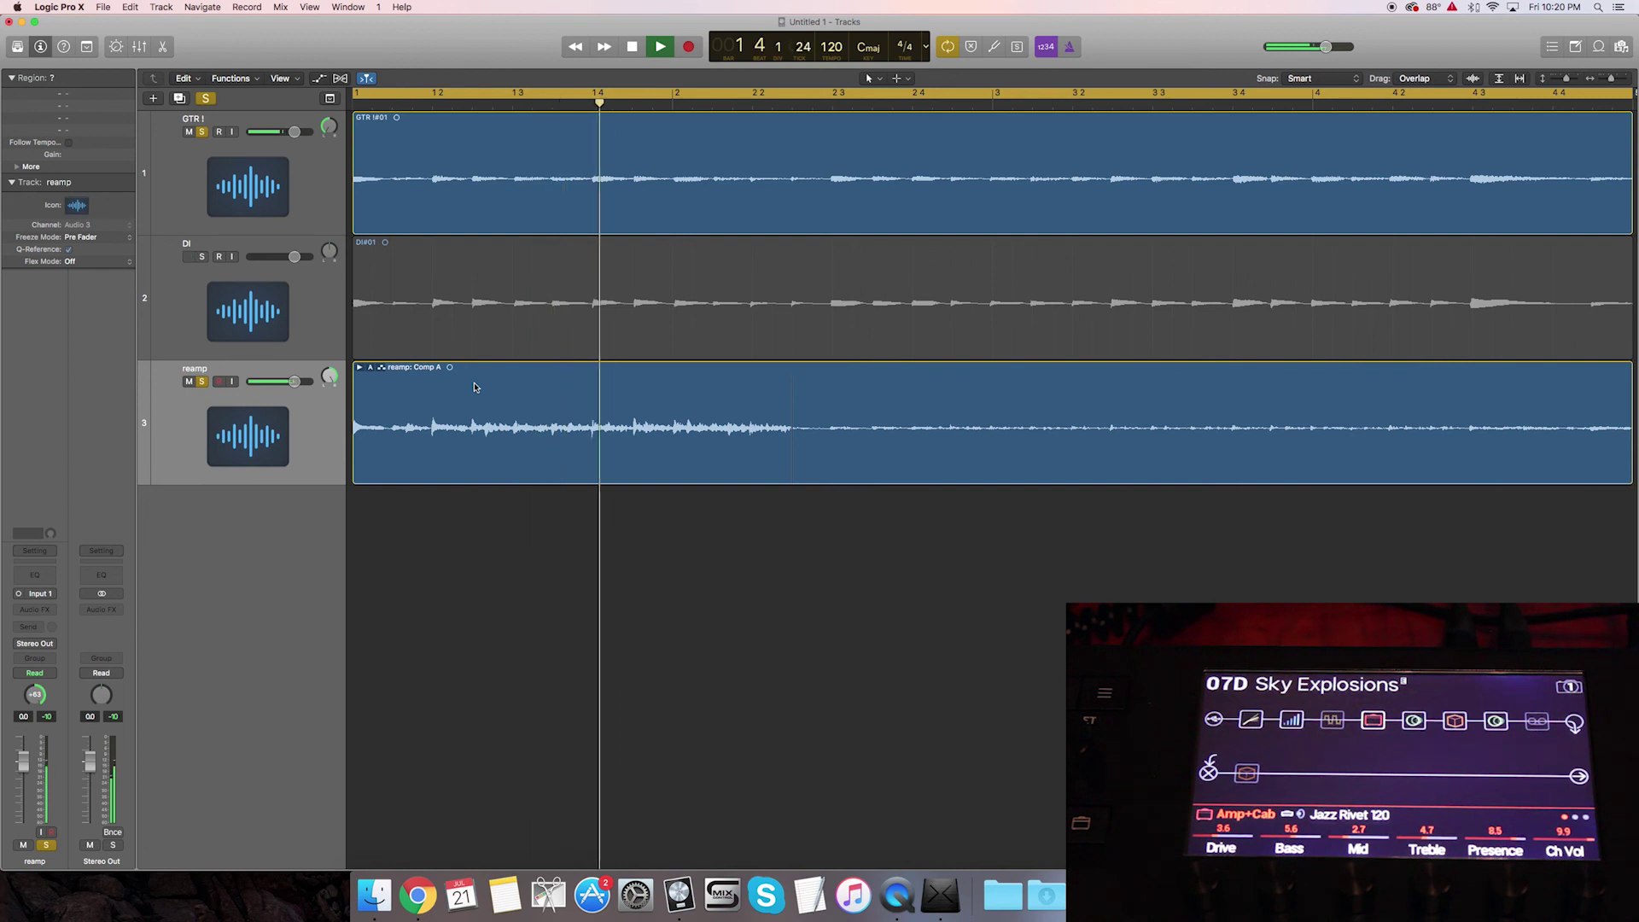
pyautogui.press('space')
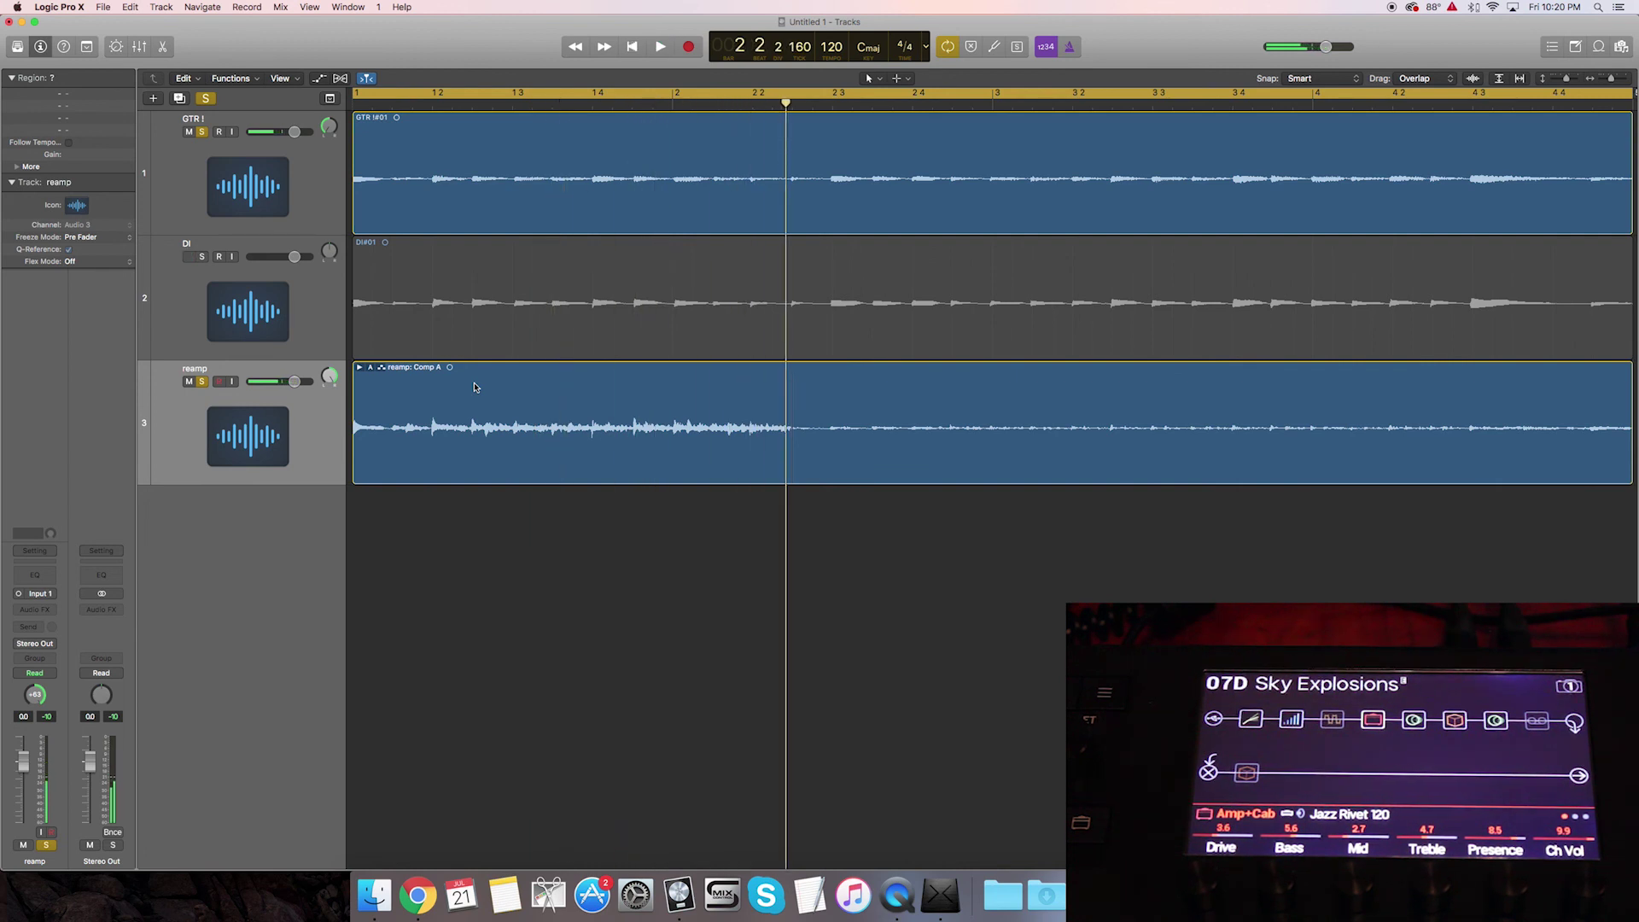